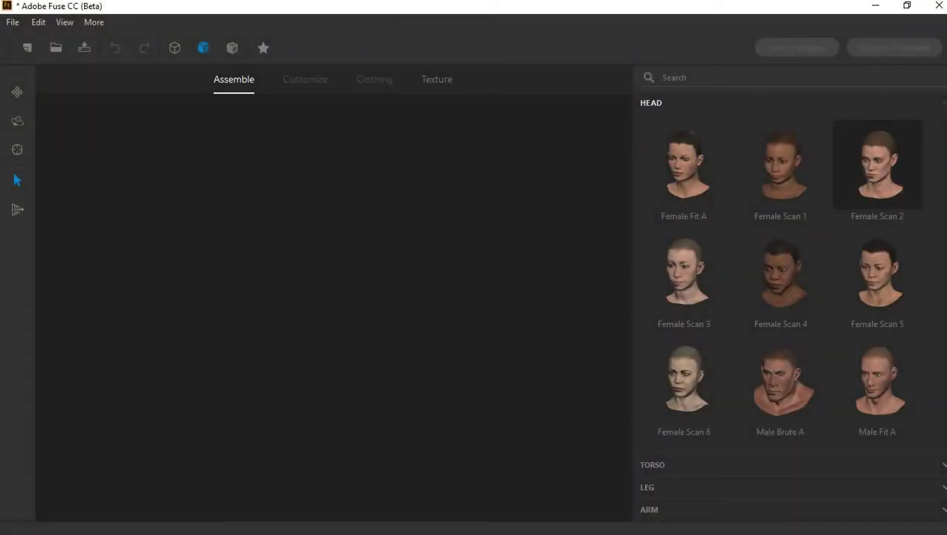
Add the Female Scan 2 head and settle on the Female Scan 3 torso.
click(877, 165)
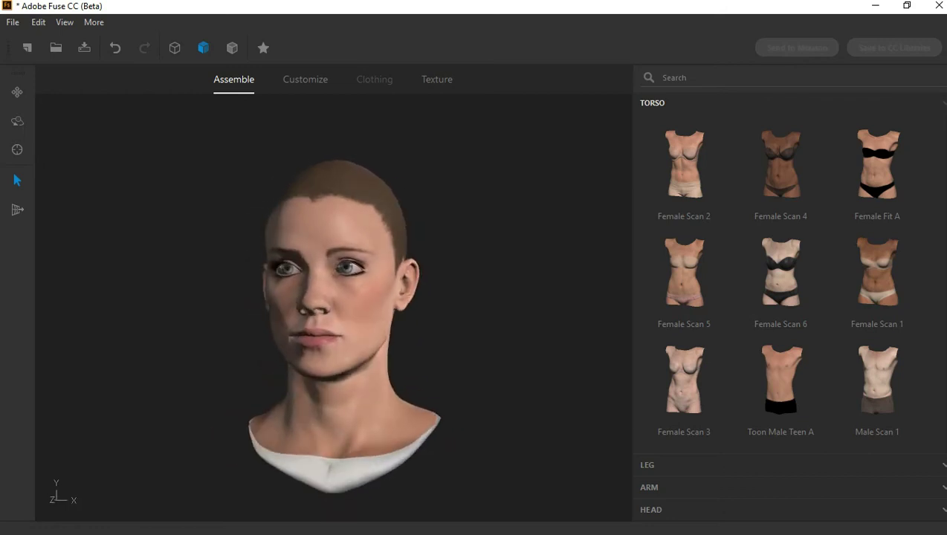
click(780, 286)
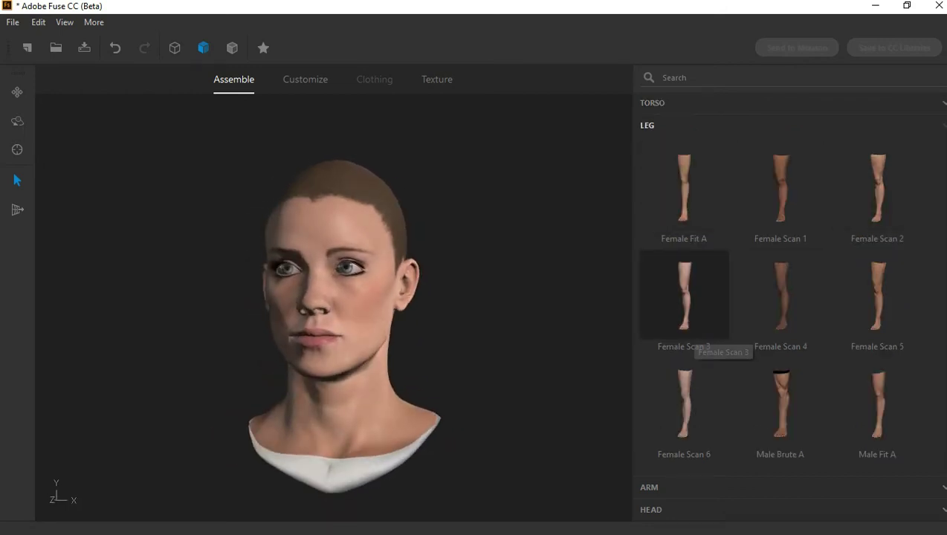
click(652, 103)
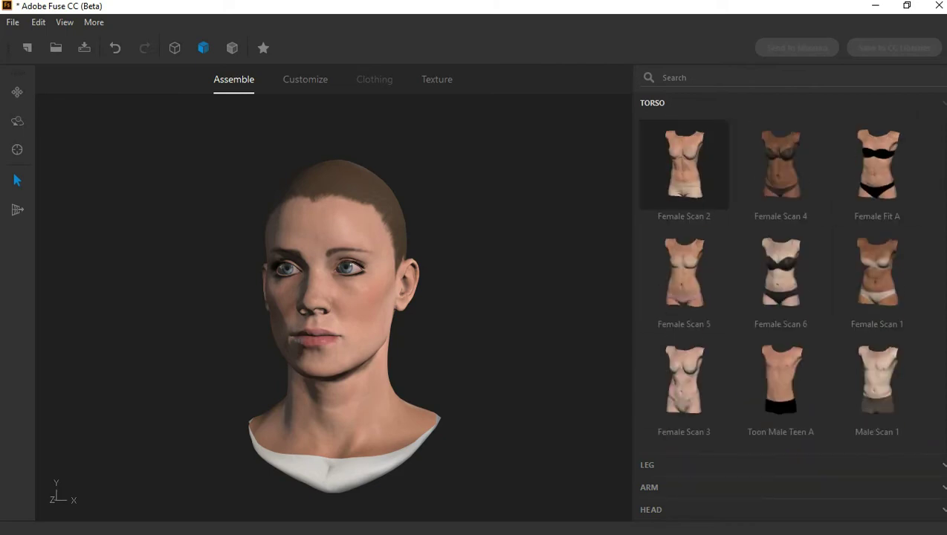
click(684, 164)
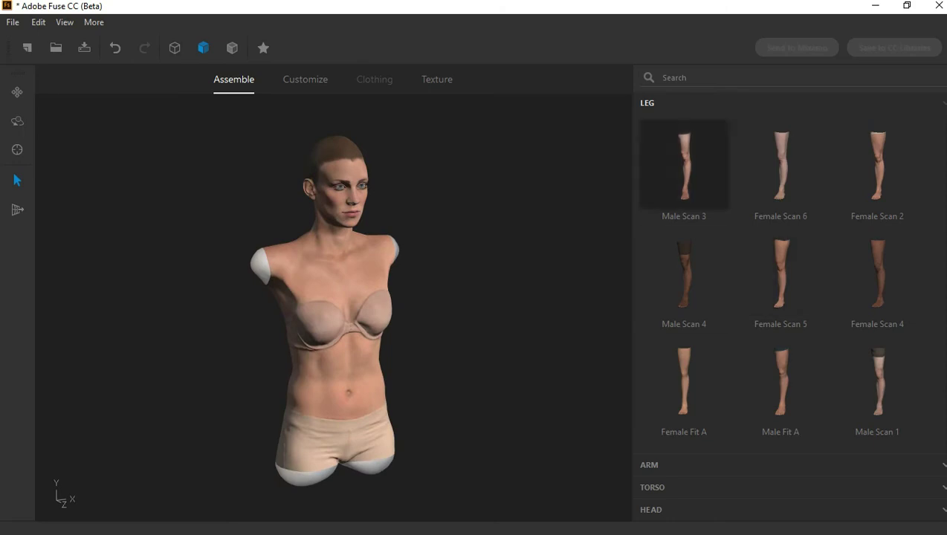
click(651, 487)
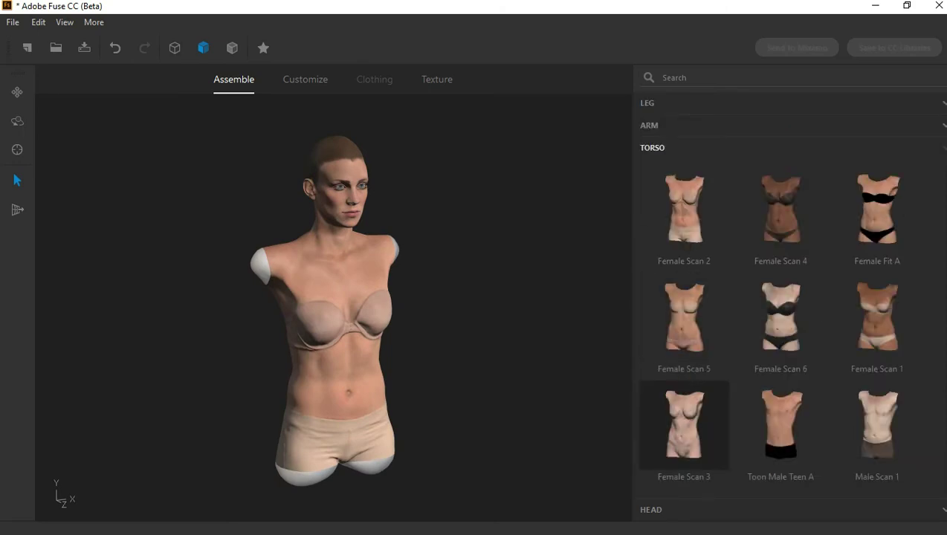
click(684, 424)
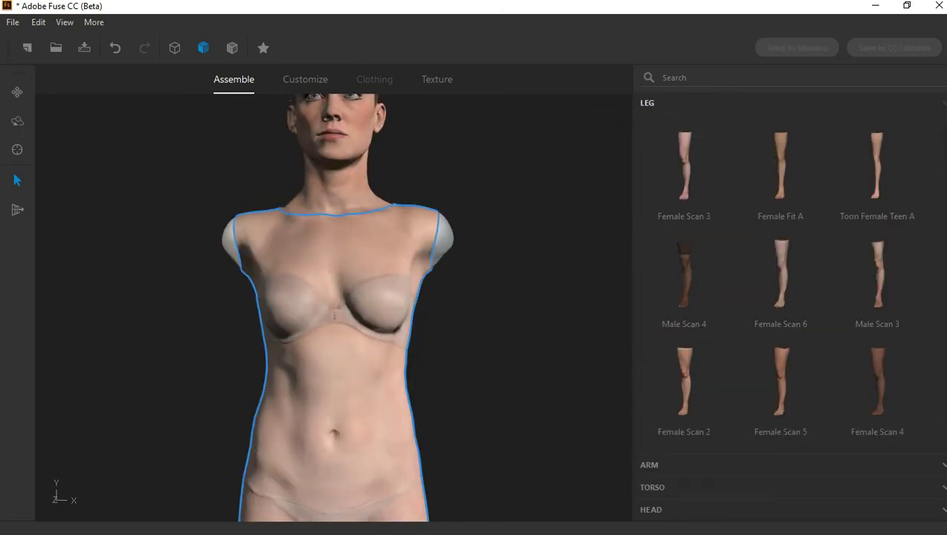
Attach arms and Female Scan 3 legs to complete the body.
click(649, 465)
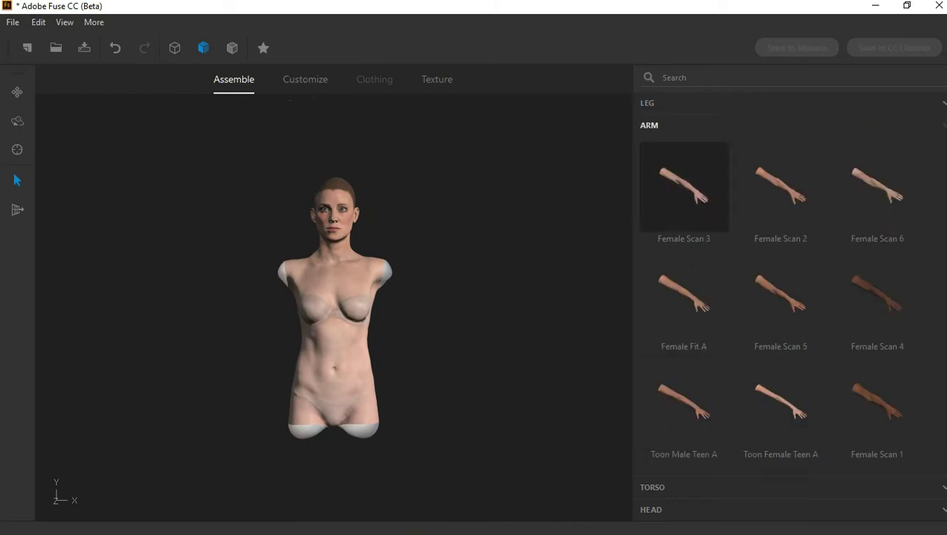
click(684, 185)
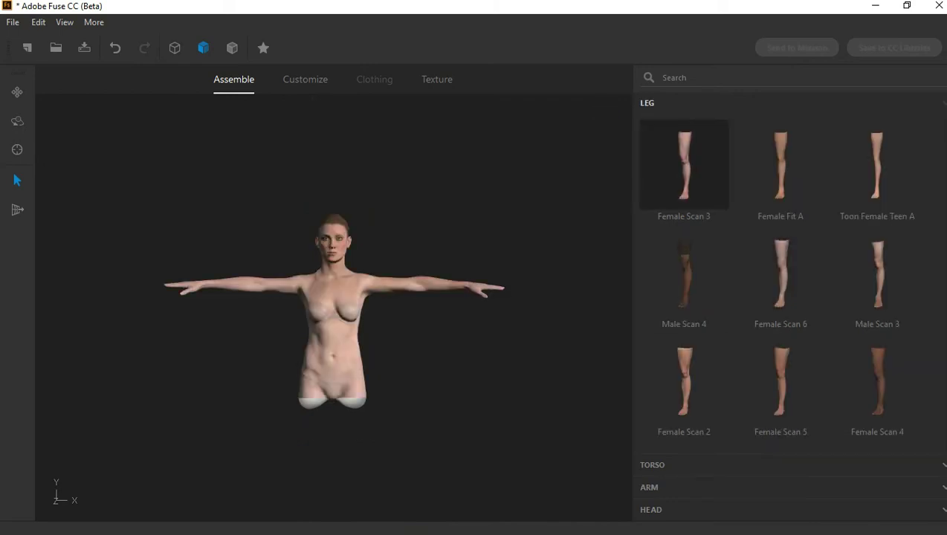
click(684, 165)
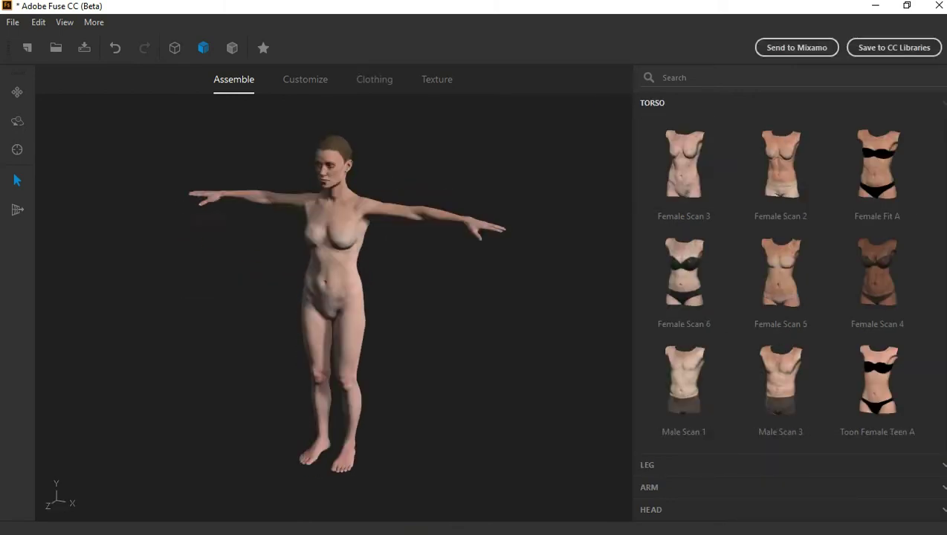
click(374, 79)
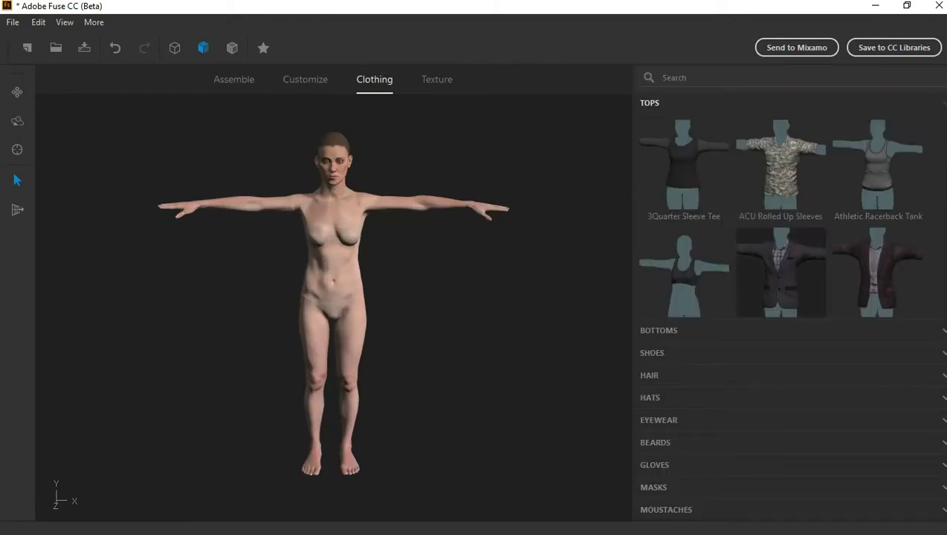
Dress the character in the Athletic Racerback Tank and dark fitted pants.
click(877, 163)
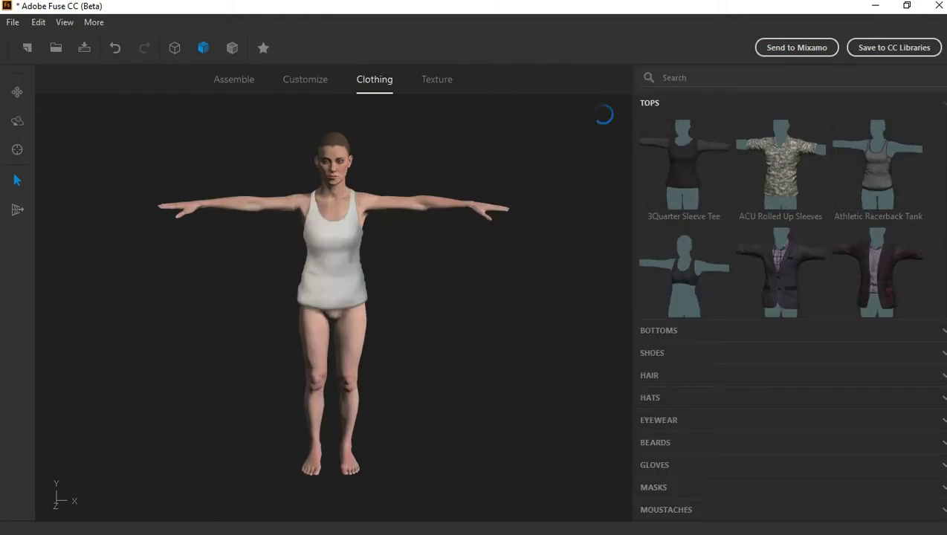
click(659, 330)
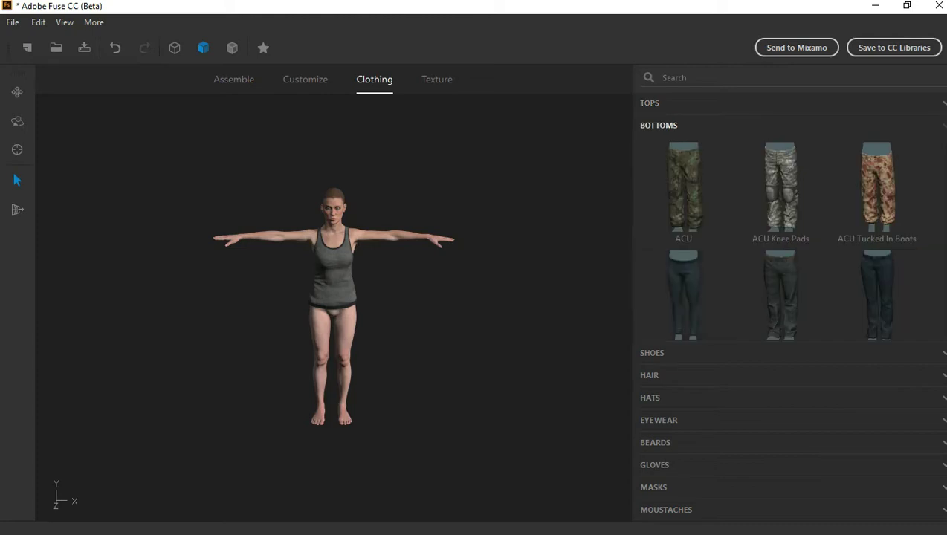
click(683, 293)
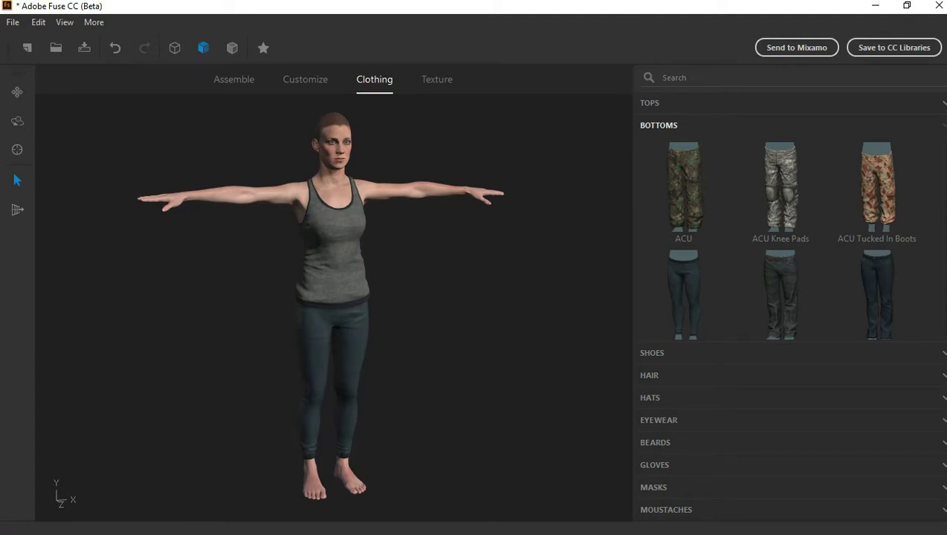
Give the character the Alpha Ponytail hairstyle.
click(649, 397)
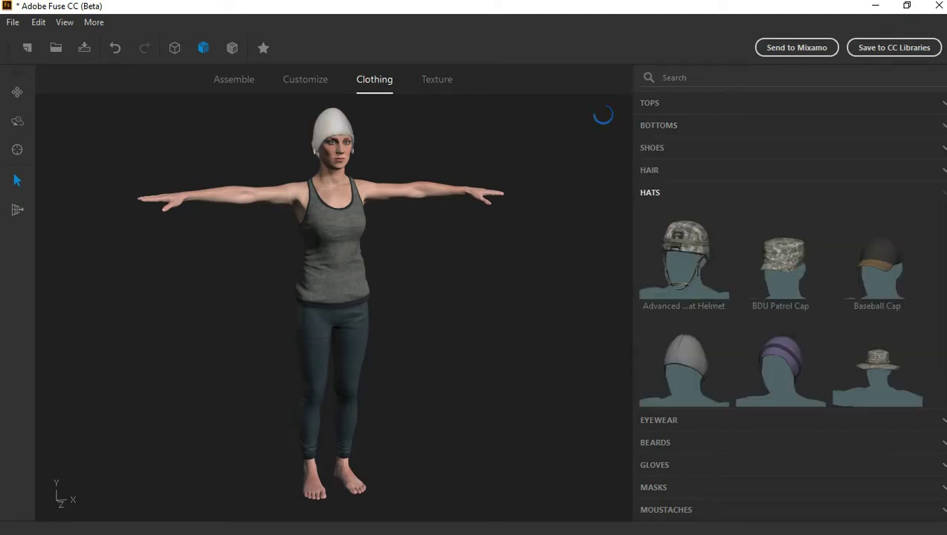
click(649, 169)
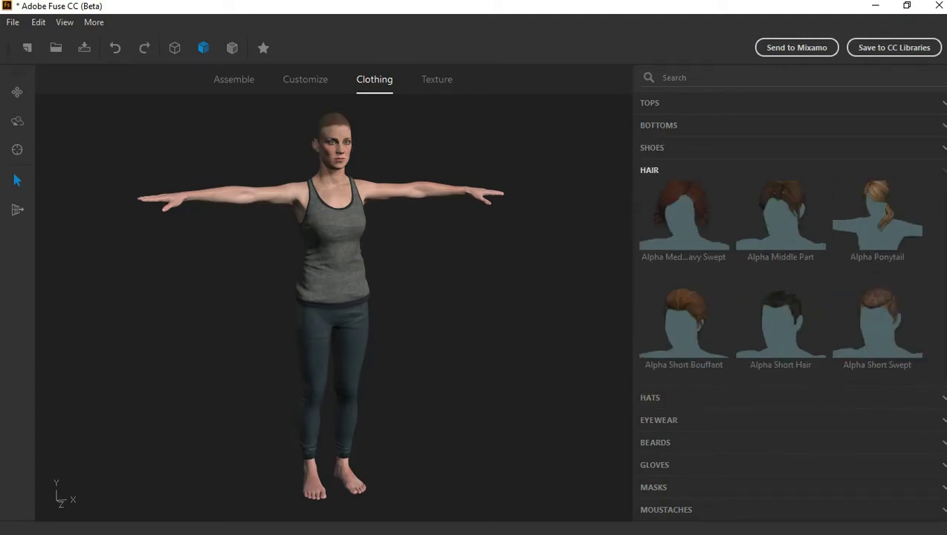
click(877, 215)
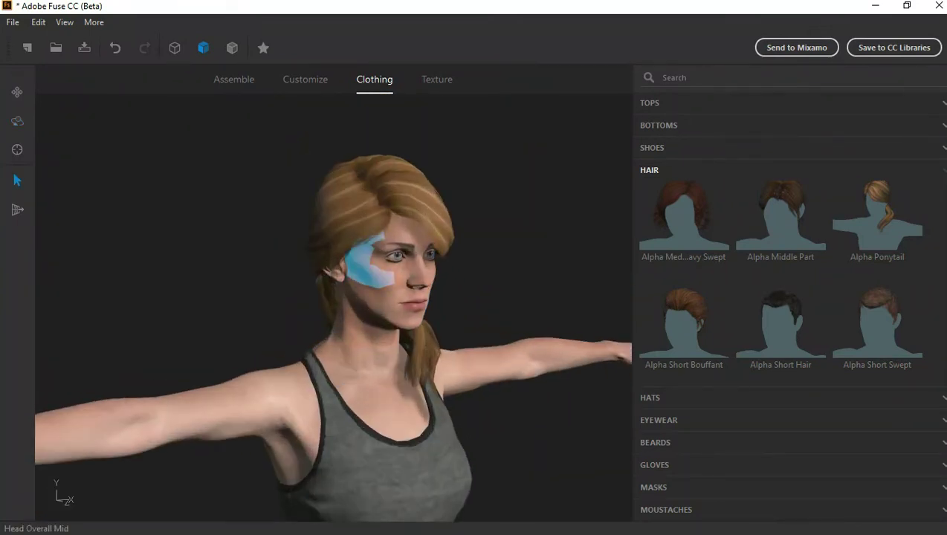
key(ctrl+z)
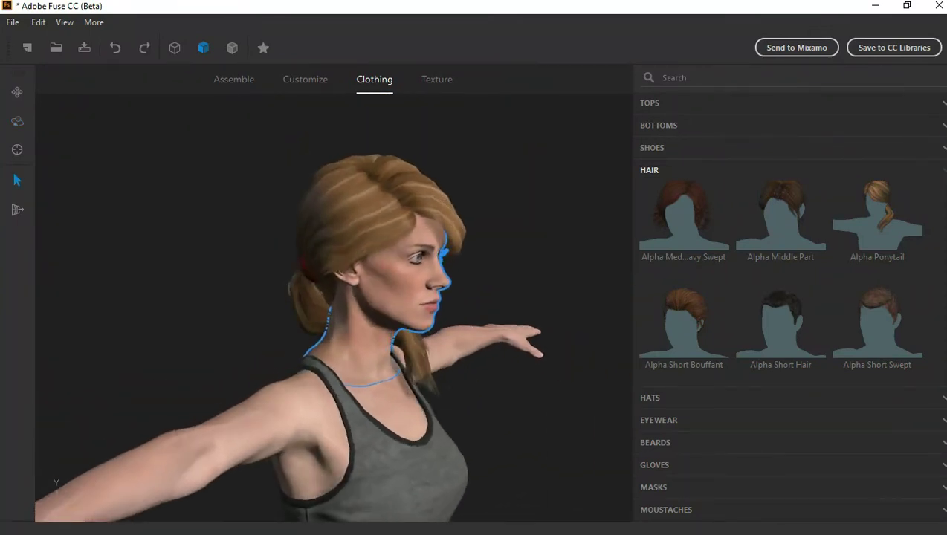
key(ctrl+shift+z)
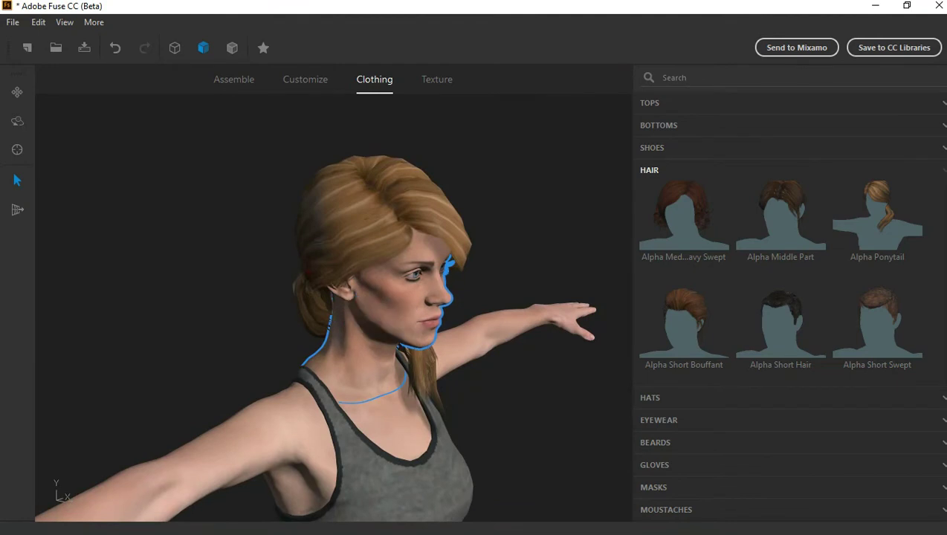
key(ctrl+shift+z)
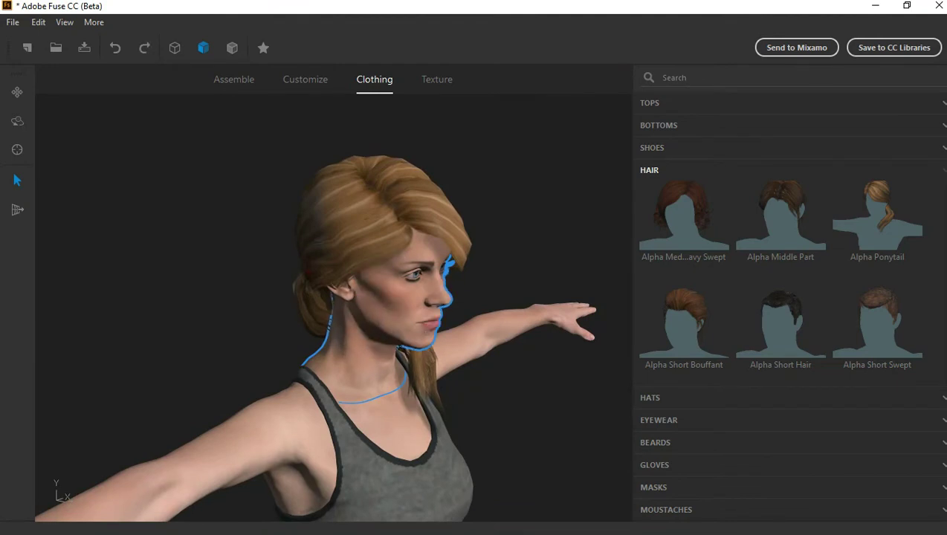
key(ctrl+z)
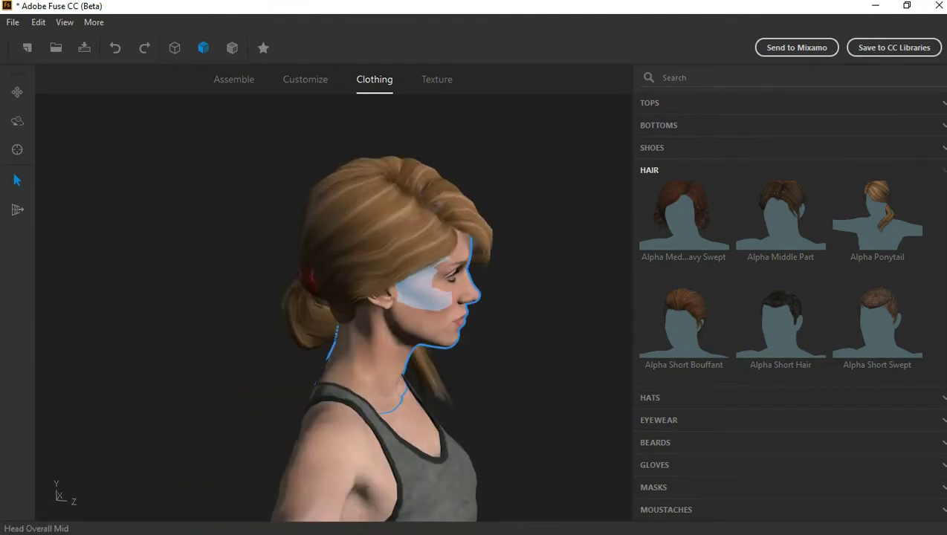
key(ctrl+shift+z)
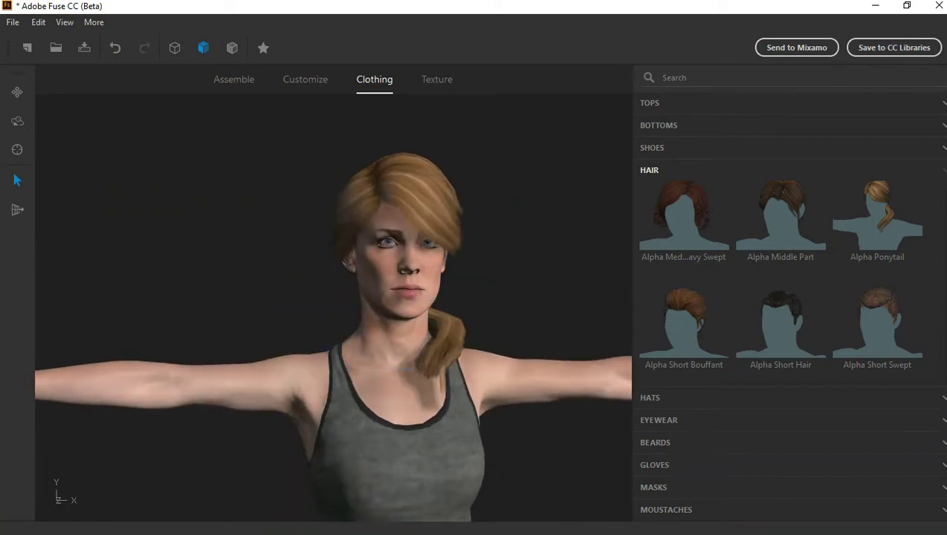
key(ctrl+z)
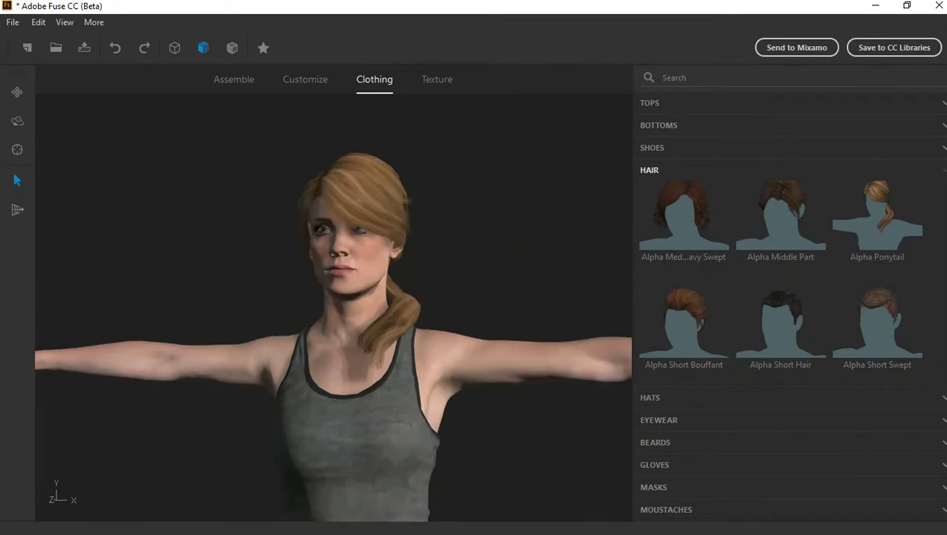
key(ctrl+shift+z)
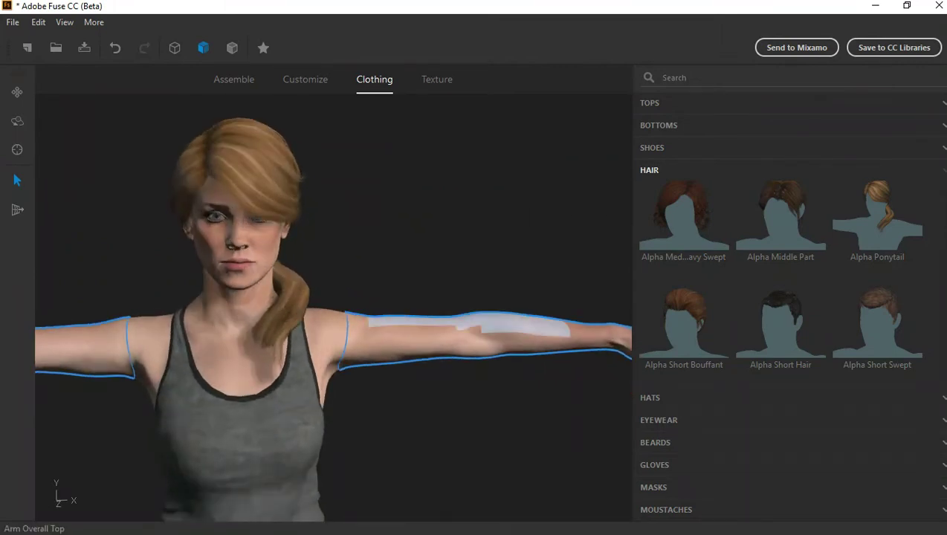
scroll(412, 318, down, 3)
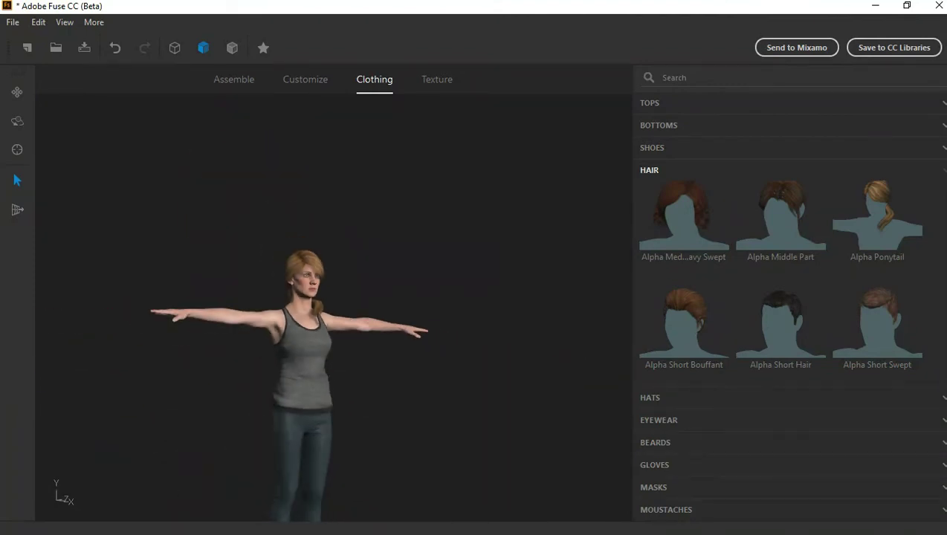
Try the Tactical Response pants, then switch to the Skinny Pant.
click(658, 125)
scroll(780, 238, down, 2)
scroll(780, 237, down, 2)
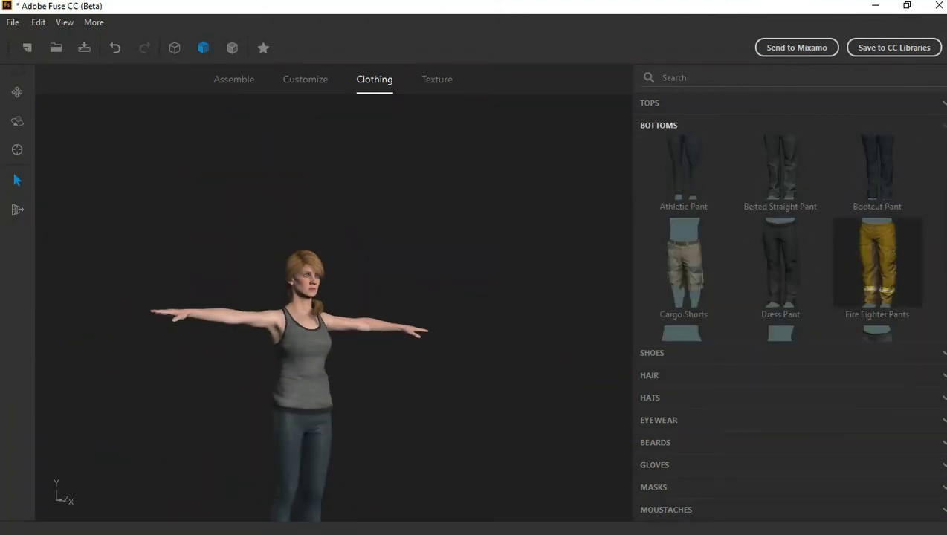
scroll(780, 238, down, 2)
scroll(780, 238, down, 2)
scroll(780, 238, down, 2)
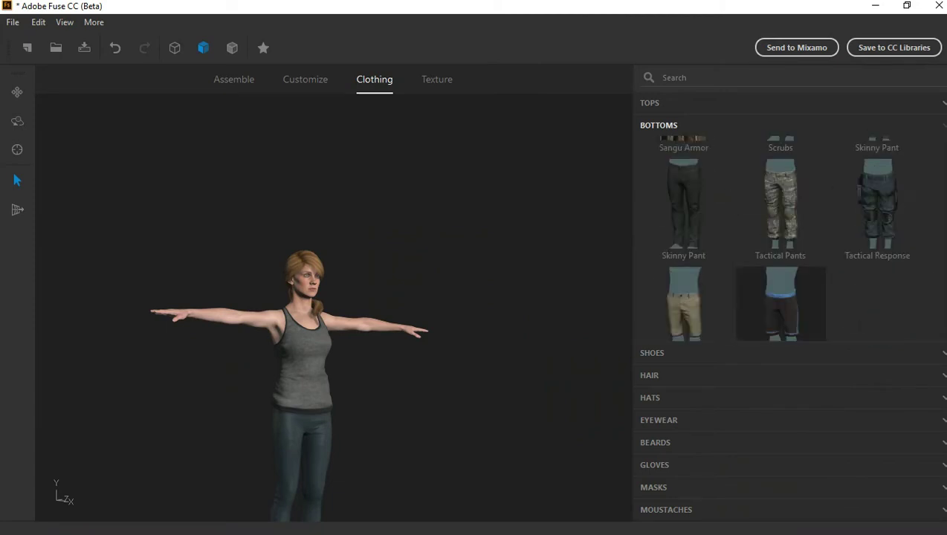
click(877, 205)
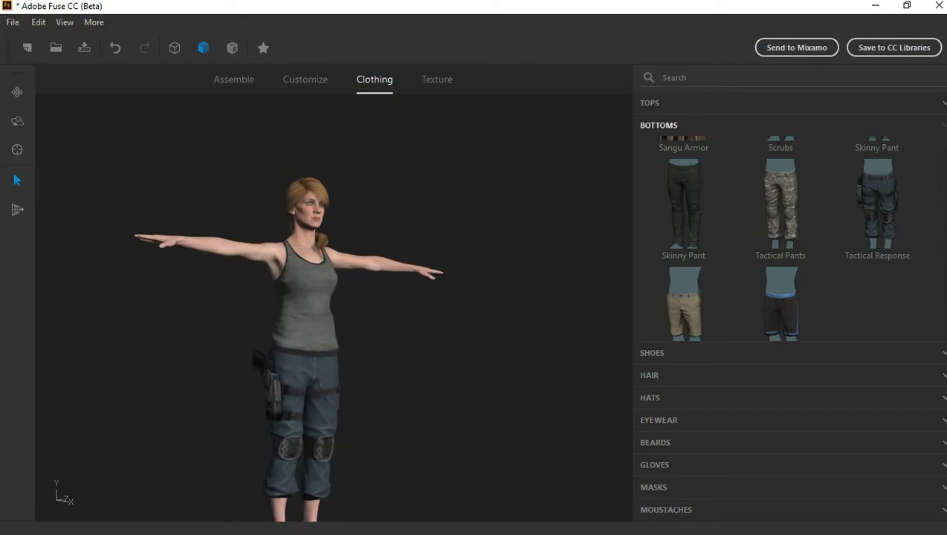
click(683, 205)
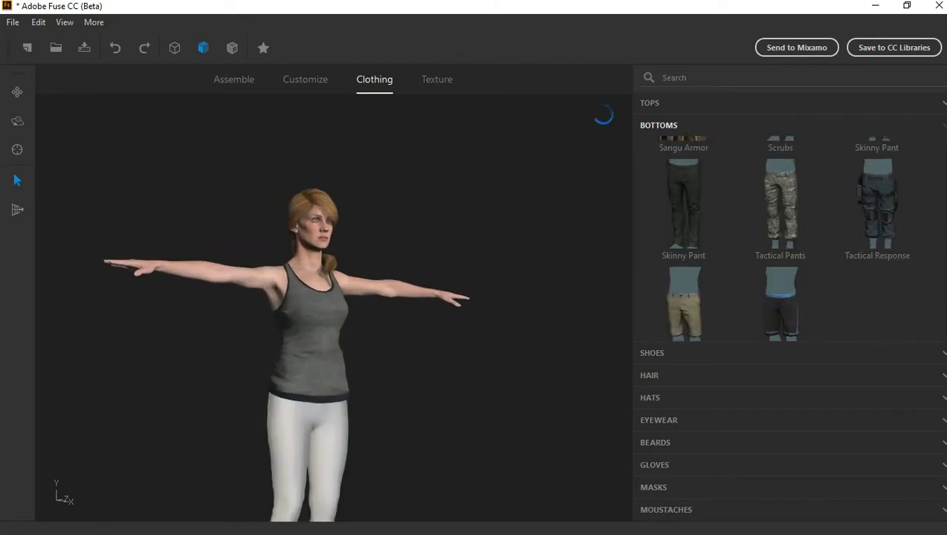
Try Wedge Ankle Heels and dark flats, then settle on dark ankle boots.
click(652, 353)
scroll(781, 297, down, 3)
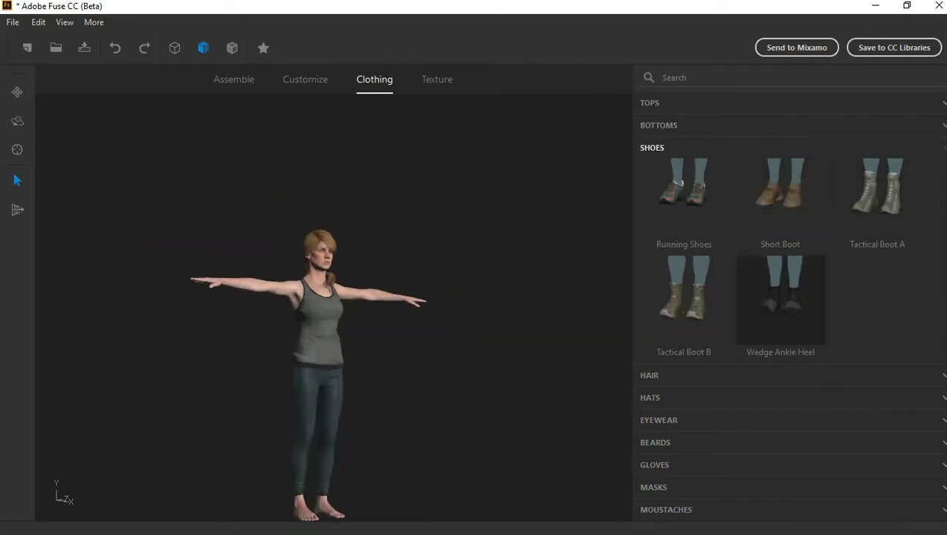
click(780, 312)
scroll(781, 312, up, 5)
scroll(780, 313, up, 2)
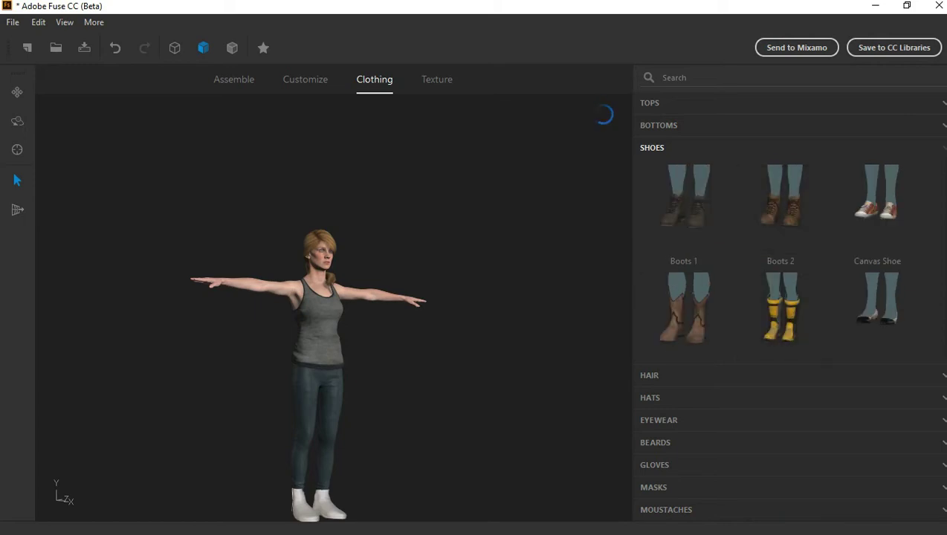
click(877, 305)
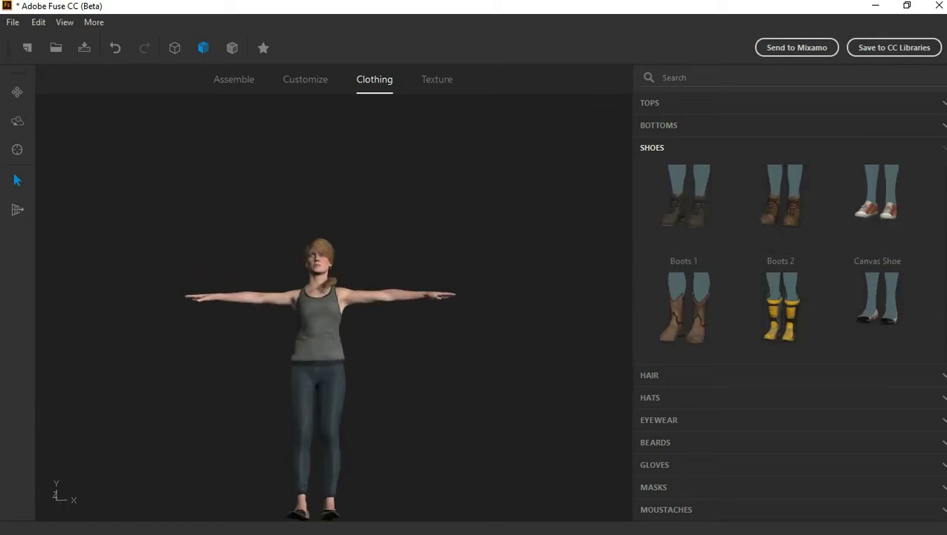
scroll(331, 316, up, 3)
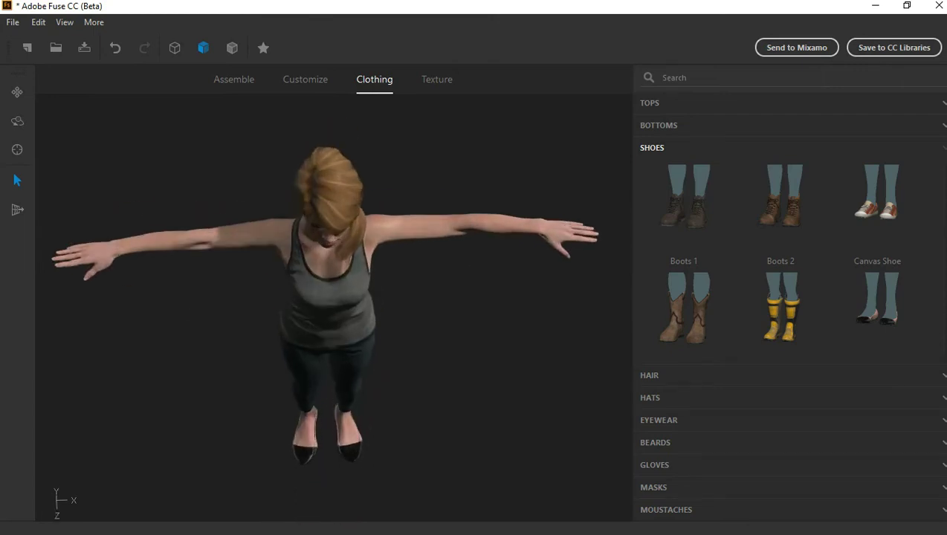
scroll(780, 297, down, 3)
click(780, 289)
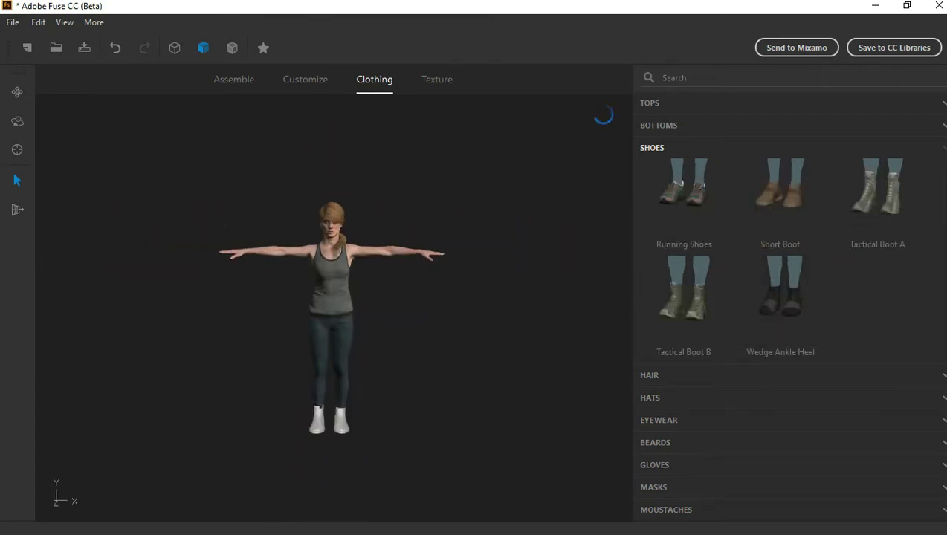
Put Fingerless Gloves on the character.
scroll(330, 298, up, 3)
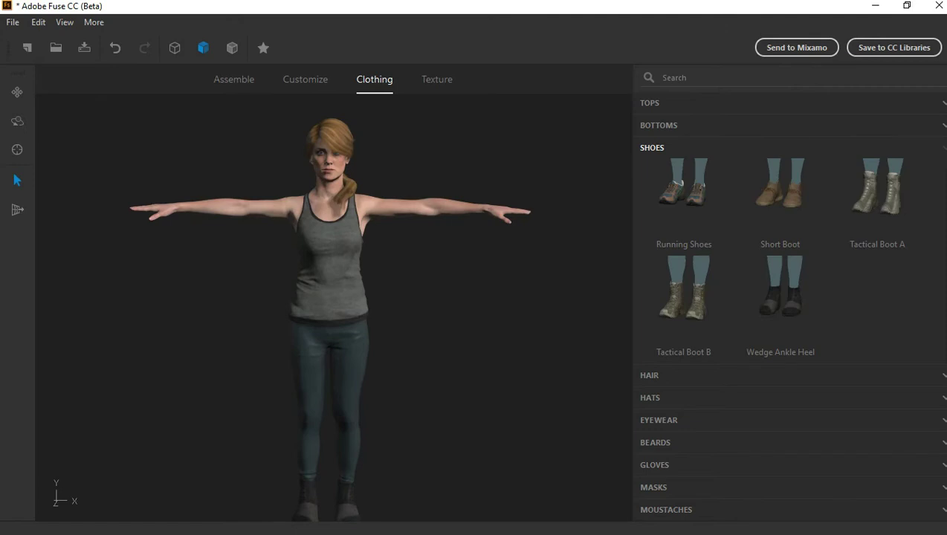
click(654, 464)
click(781, 319)
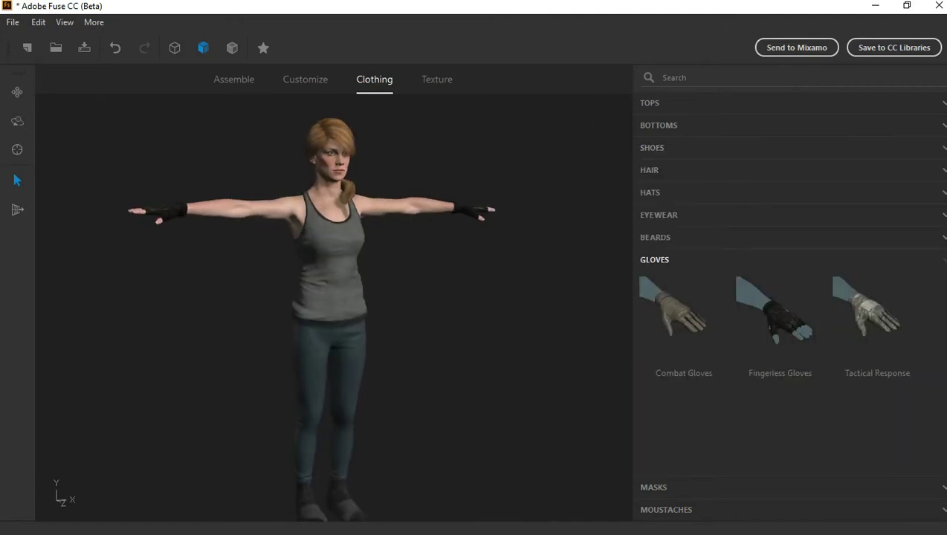
Show the mask options and preview wireframe display modes, returning to plain shaded view.
click(653, 487)
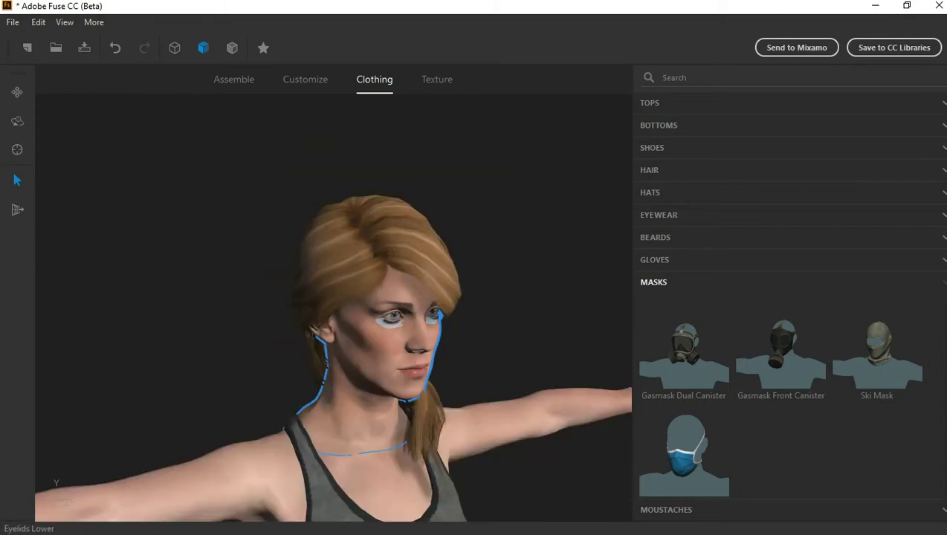
key(w)
click(232, 48)
click(263, 47)
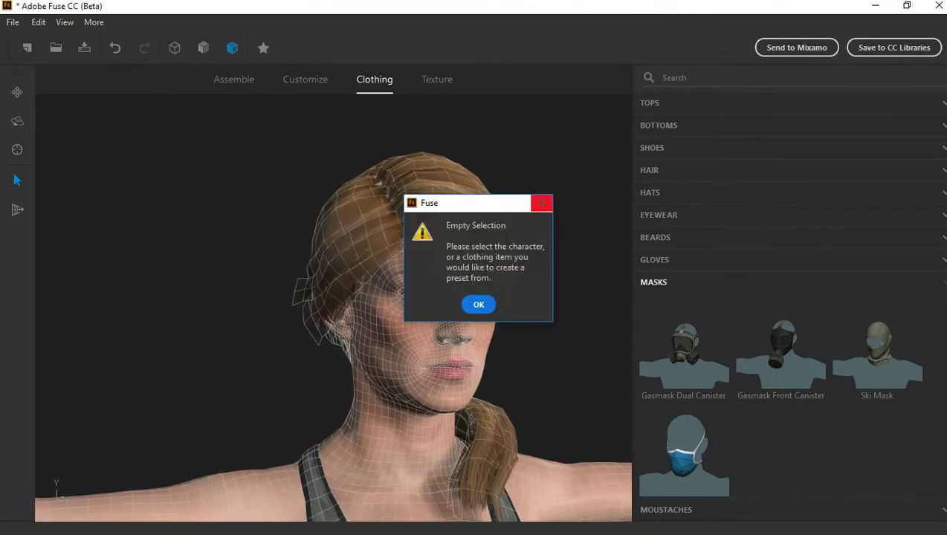
click(541, 203)
click(203, 47)
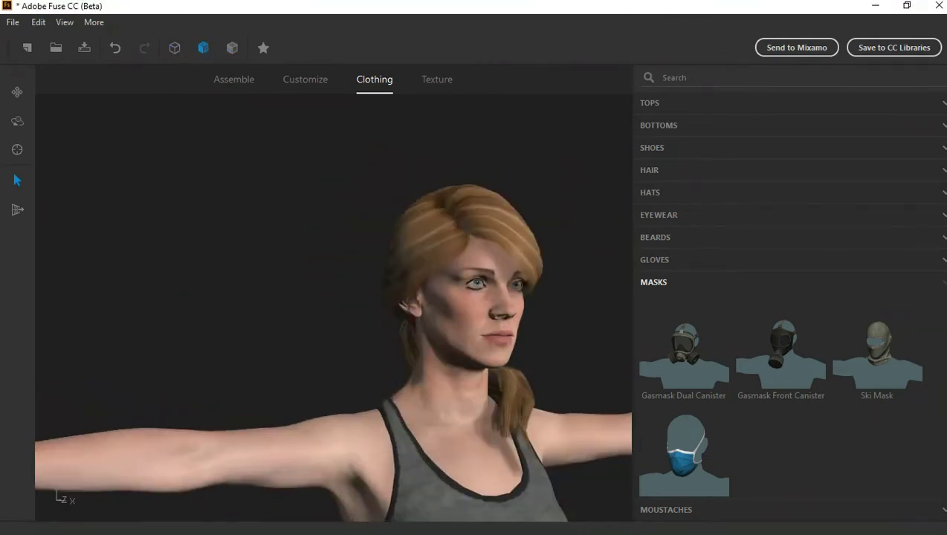
Cycle the viewport through the next lighting mode three times.
click(65, 22)
click(99, 127)
click(64, 22)
click(99, 127)
click(64, 22)
click(99, 127)
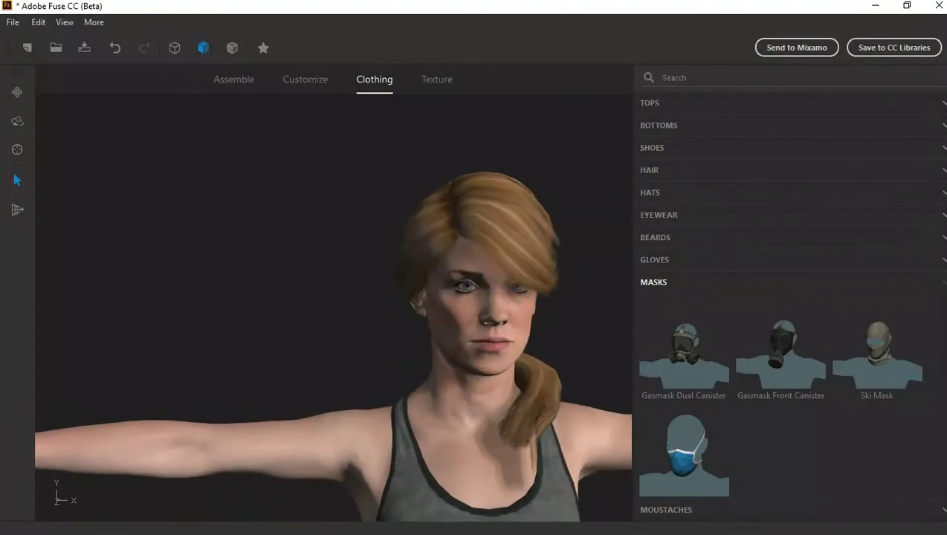
scroll(394, 416, down, 5)
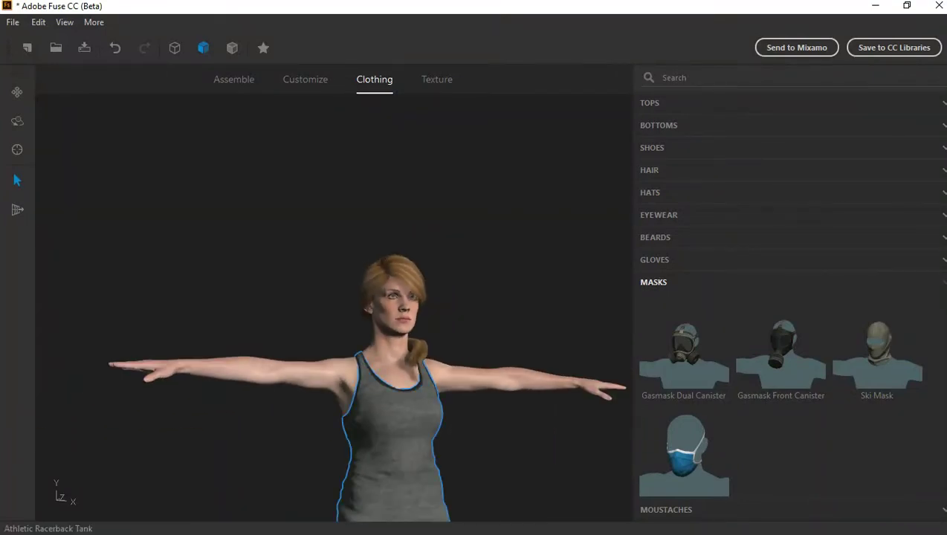
Delete and restore the tank top, then bring up the glove options in Clothing.
key(Delete)
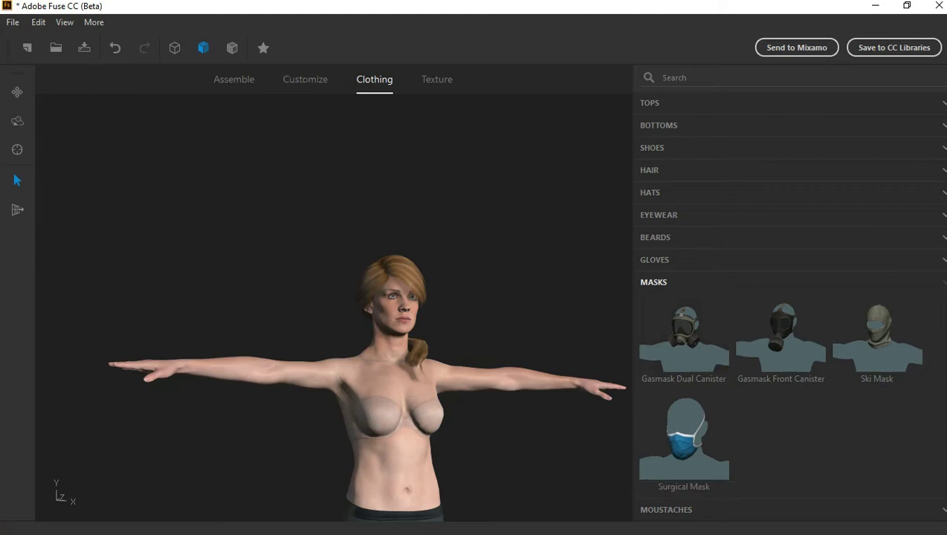
key(ctrl+z)
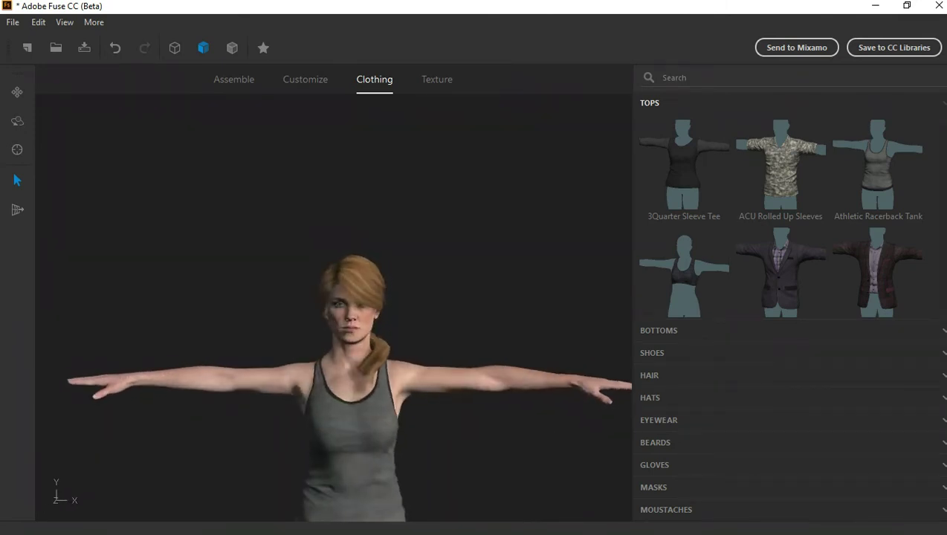
click(233, 79)
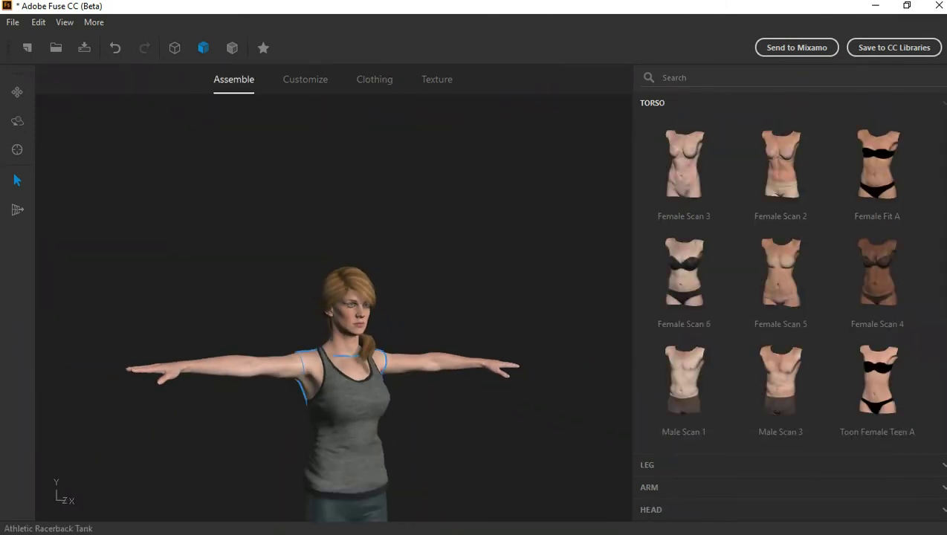
click(373, 79)
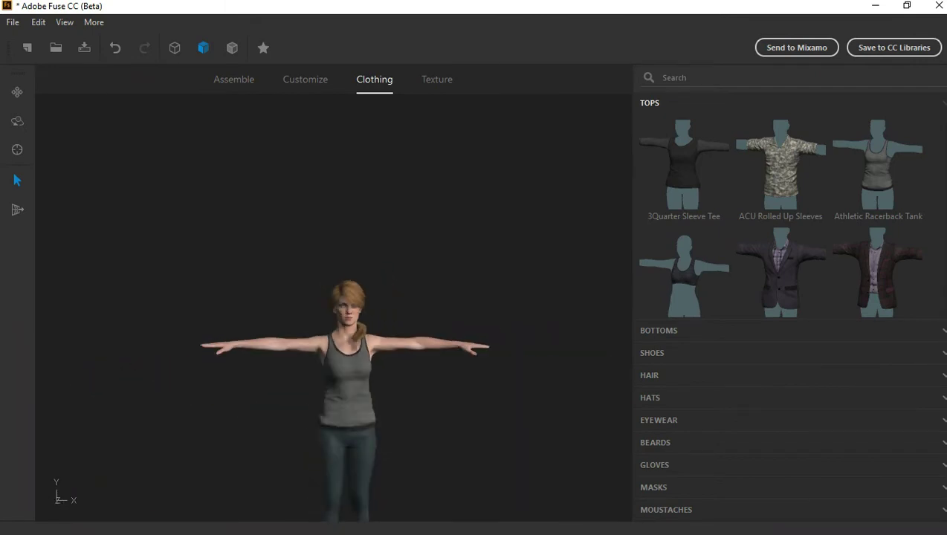
click(654, 464)
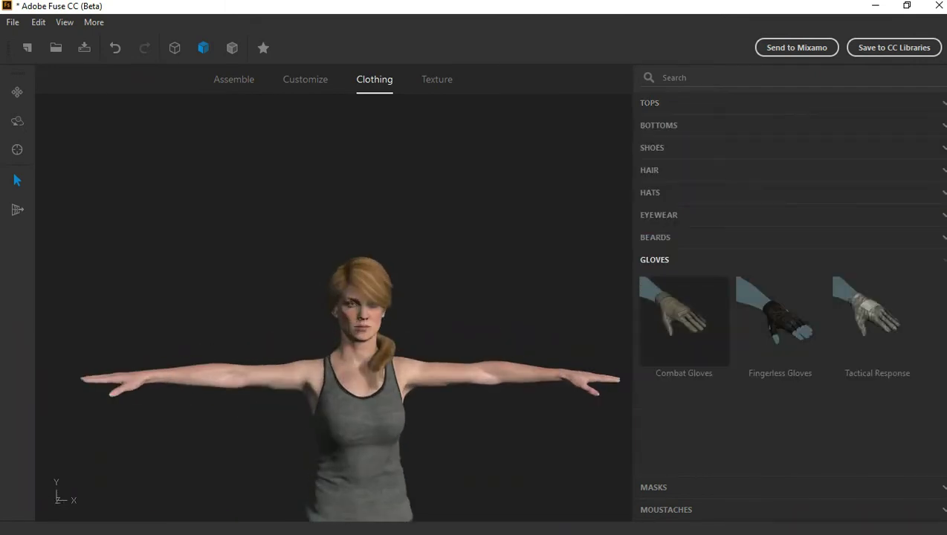
Swap Combat Gloves for Fingerless Gloves, undoing an arm-lengthening drag.
click(682, 308)
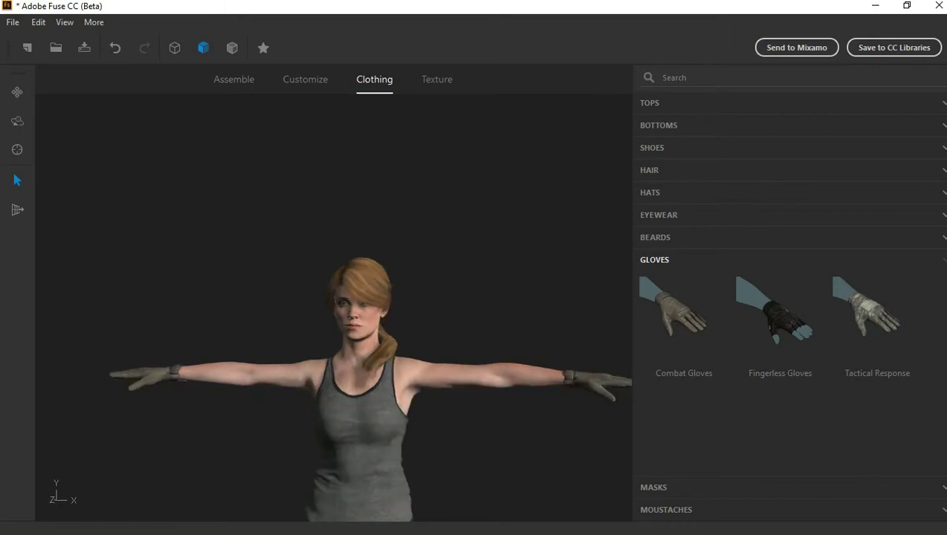
click(779, 327)
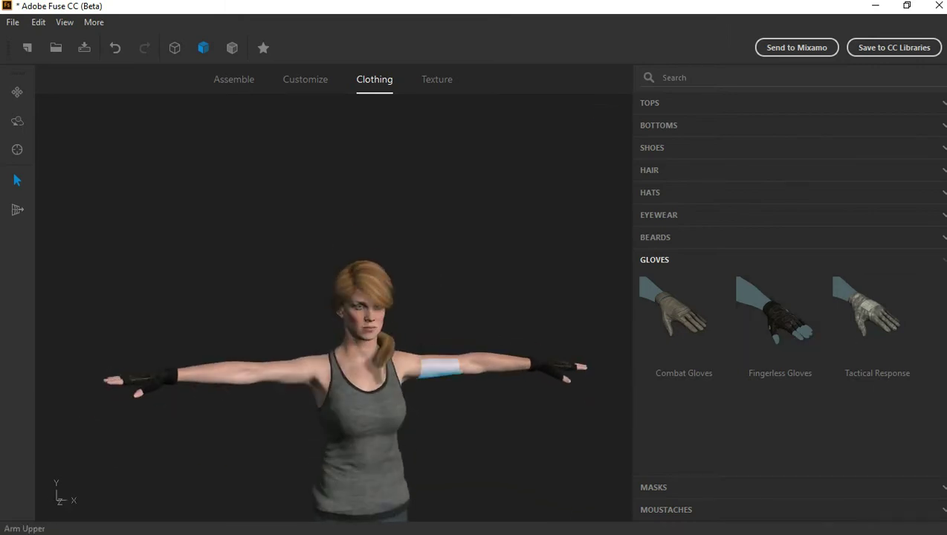
drag(484, 364, 505, 368)
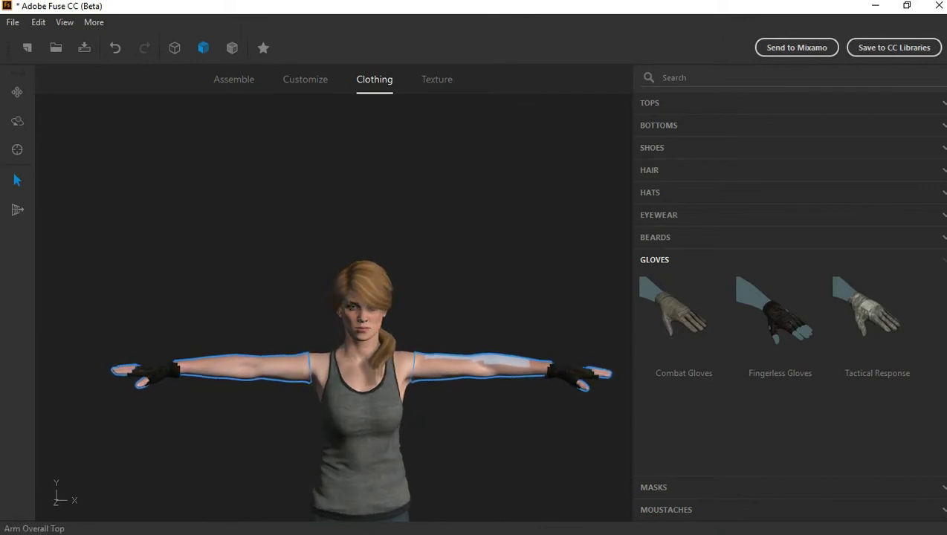
key(ctrl+z)
key(ctrl+z)
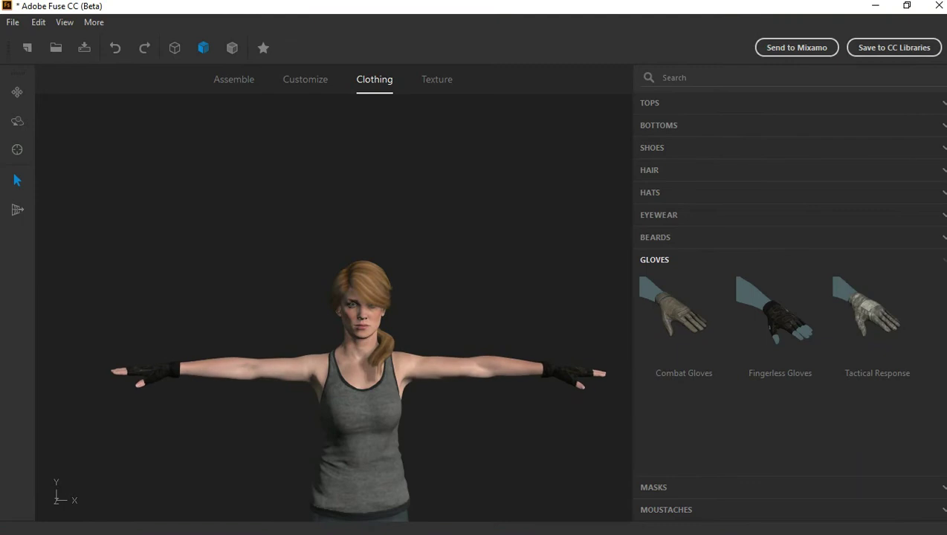
Orbit around the head to inspect both sides of the face, then go to Texture.
scroll(382, 365, up, 3)
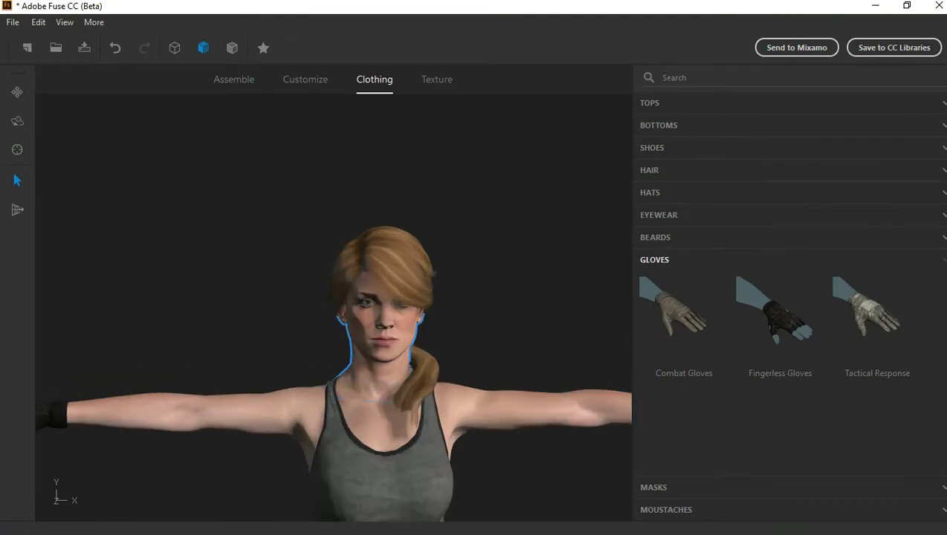
scroll(335, 368, down, 3)
scroll(334, 368, up, 3)
right_drag(372, 371, 394, 376)
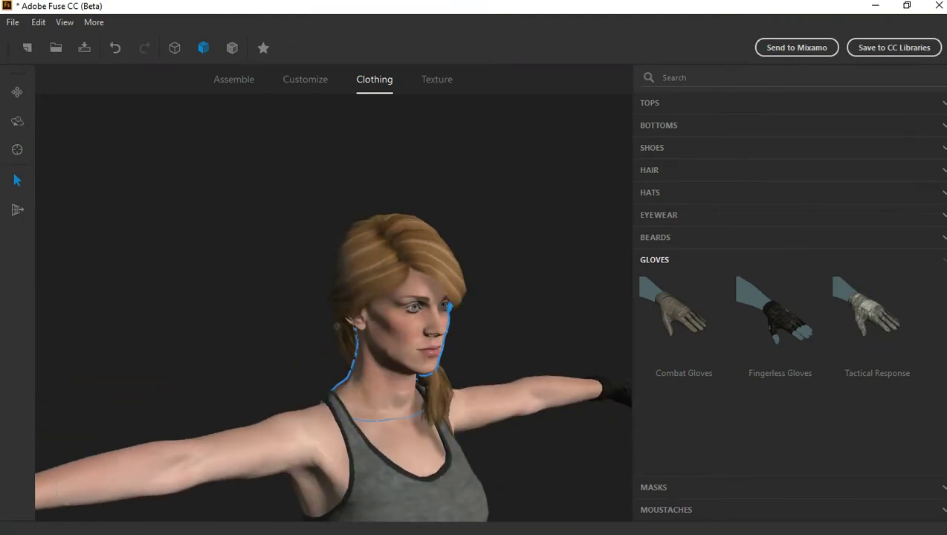
right_drag(334, 334, 268, 335)
scroll(334, 334, up, 2)
scroll(335, 334, up, 3)
click(436, 79)
Browse the View and File menus, glance at leg parts and Customize, then return to Clothing.
key(Right)
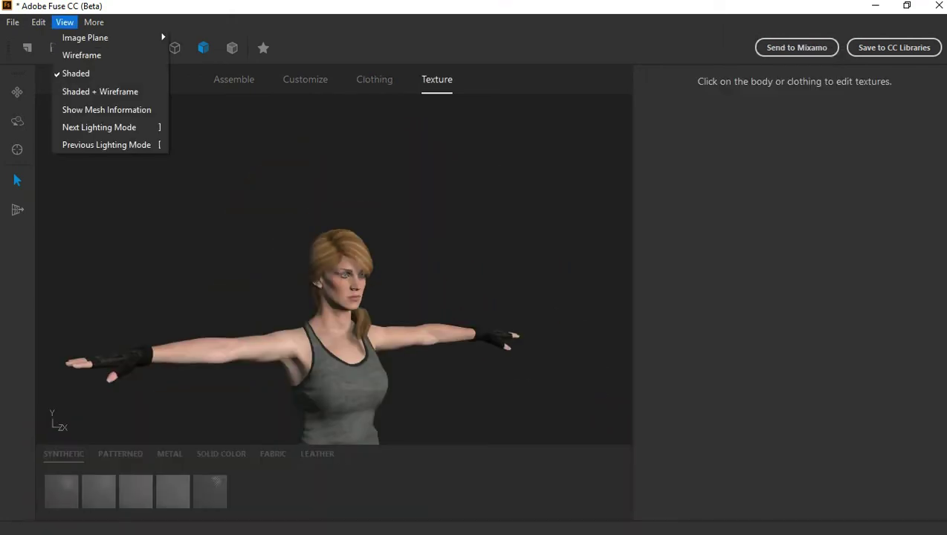
key(Left)
key(Left)
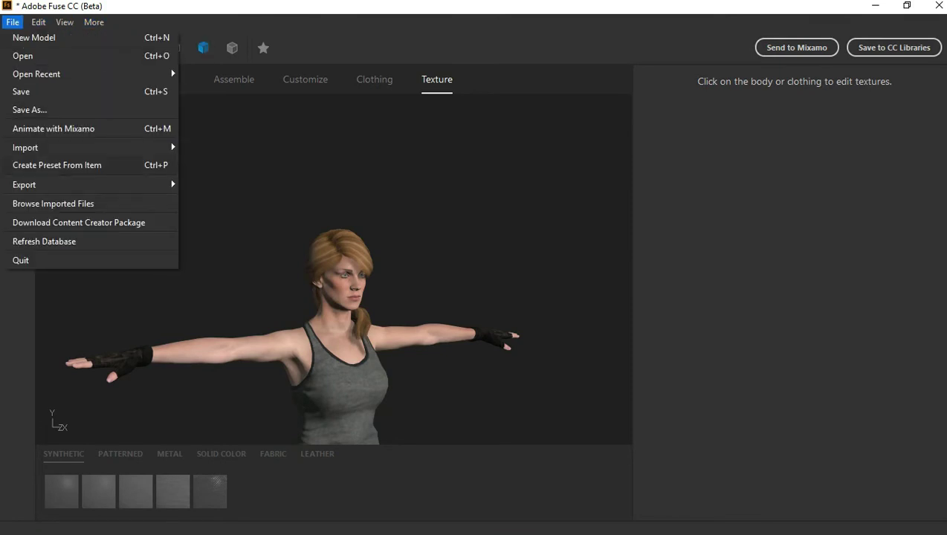
click(233, 79)
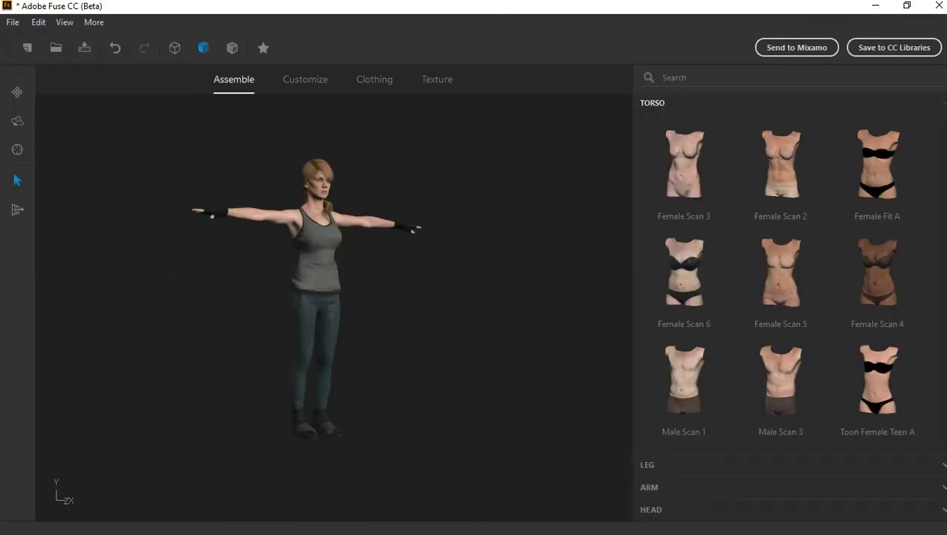
click(648, 465)
scroll(438, 371, up, 3)
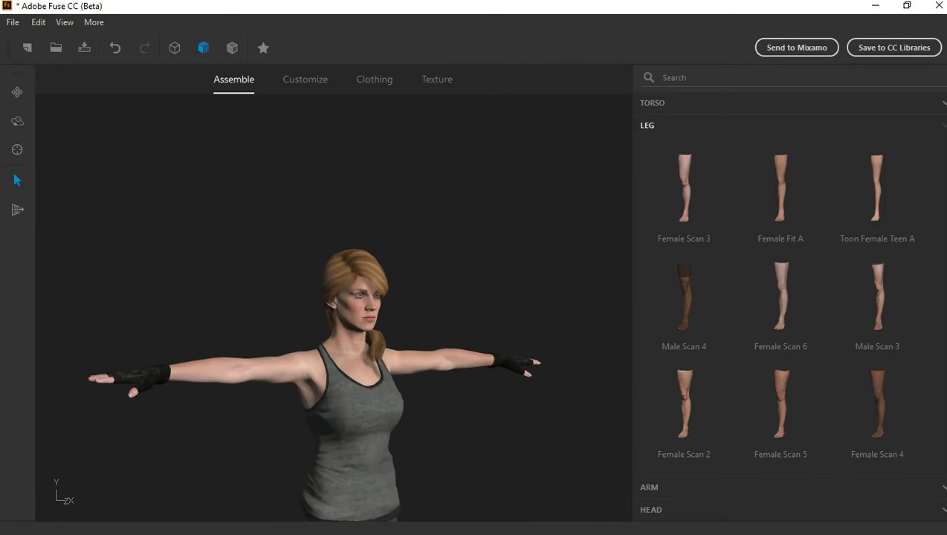
click(304, 79)
scroll(333, 308, up, 2)
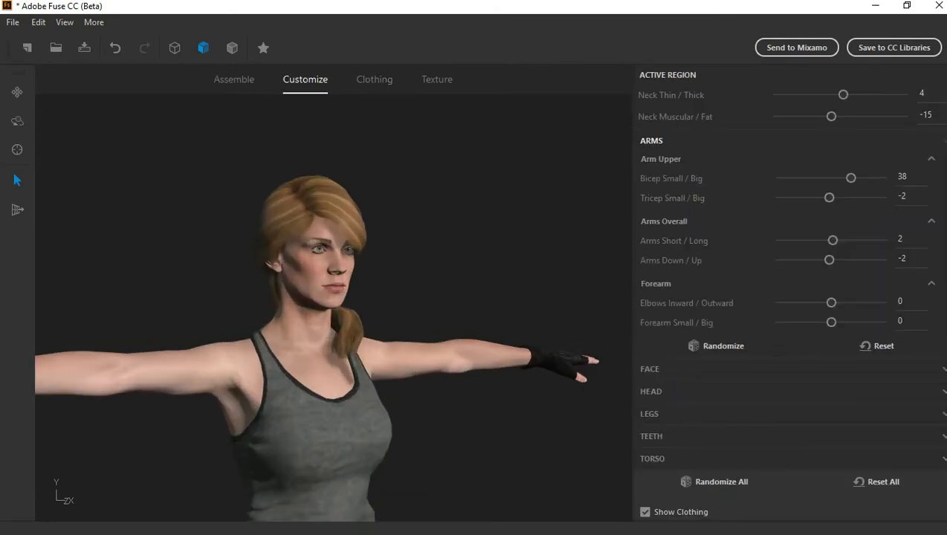
click(374, 79)
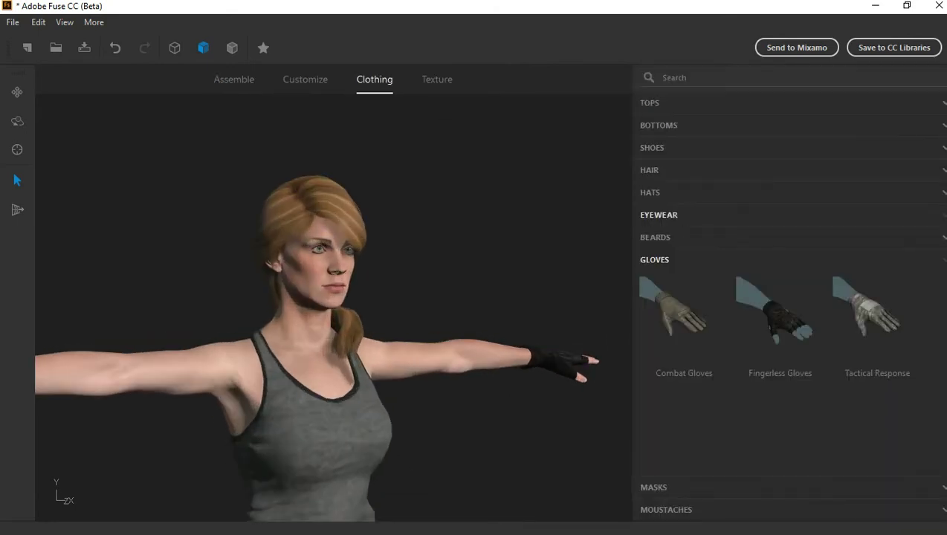
Browse hats and eyewear, try one pair of glasses, then apply the Pilot silver aviators.
click(658, 215)
click(650, 192)
scroll(780, 312, down, 3)
scroll(781, 312, down, 3)
scroll(781, 342, up, 3)
scroll(780, 342, up, 2)
click(781, 420)
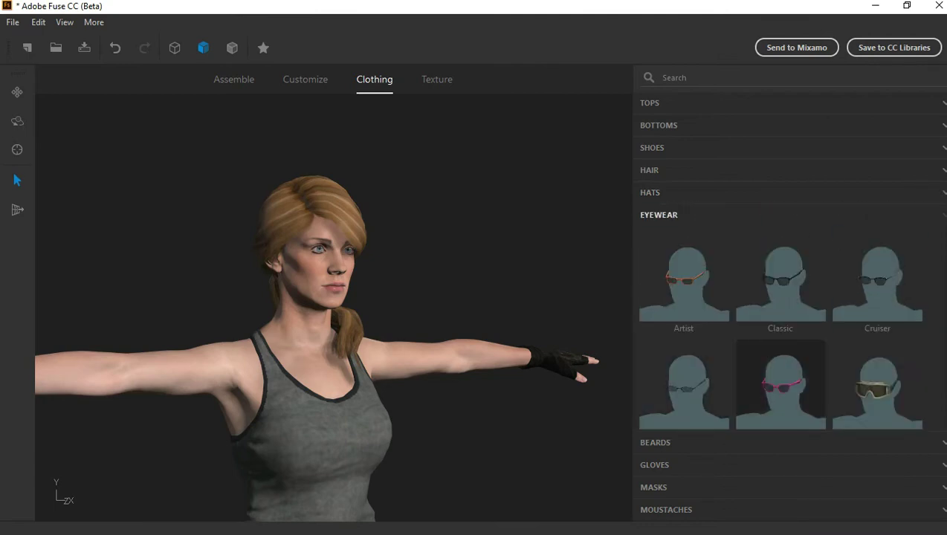
click(877, 276)
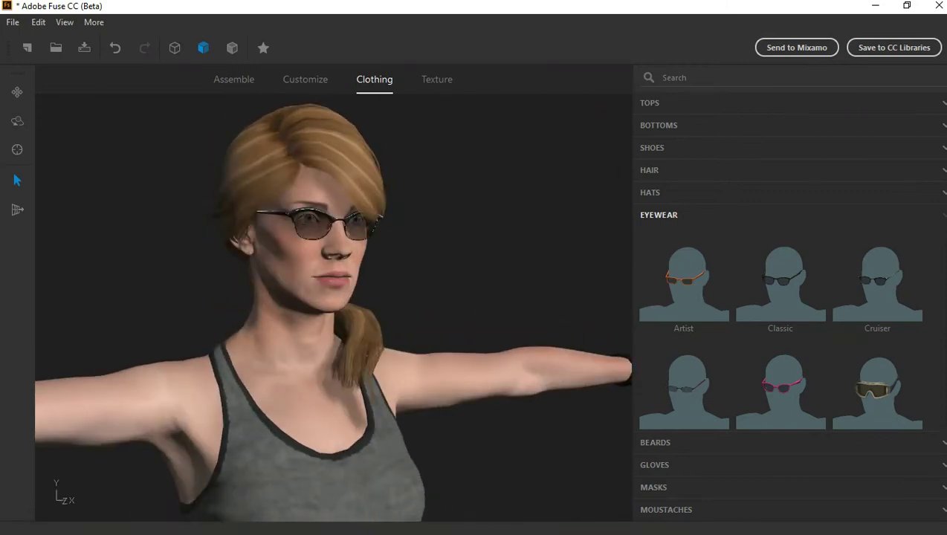
scroll(781, 327, down, 3)
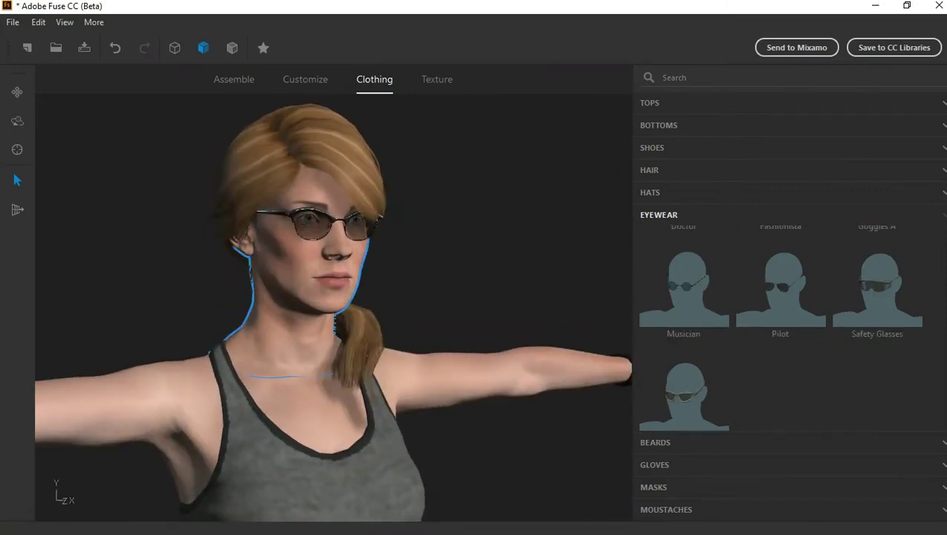
drag(290, 297, 252, 312)
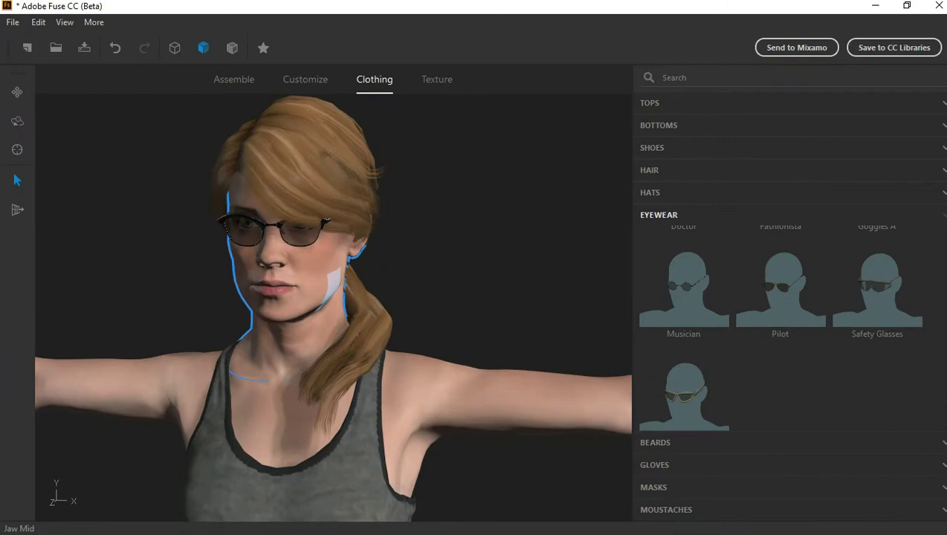
scroll(780, 268, down, 1)
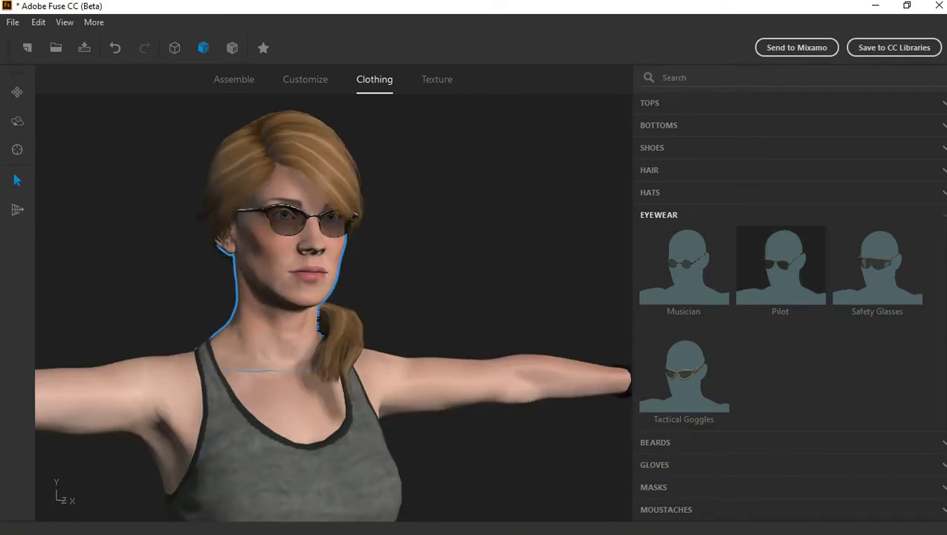
click(780, 266)
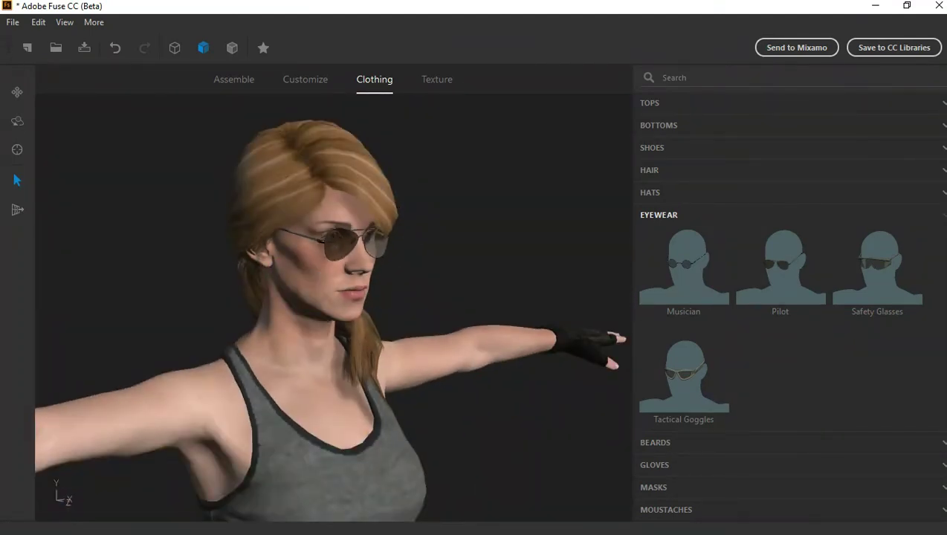
Select the body in Texture mode, leaving its texture resolution unchanged.
click(436, 79)
click(446, 305)
click(848, 182)
click(779, 195)
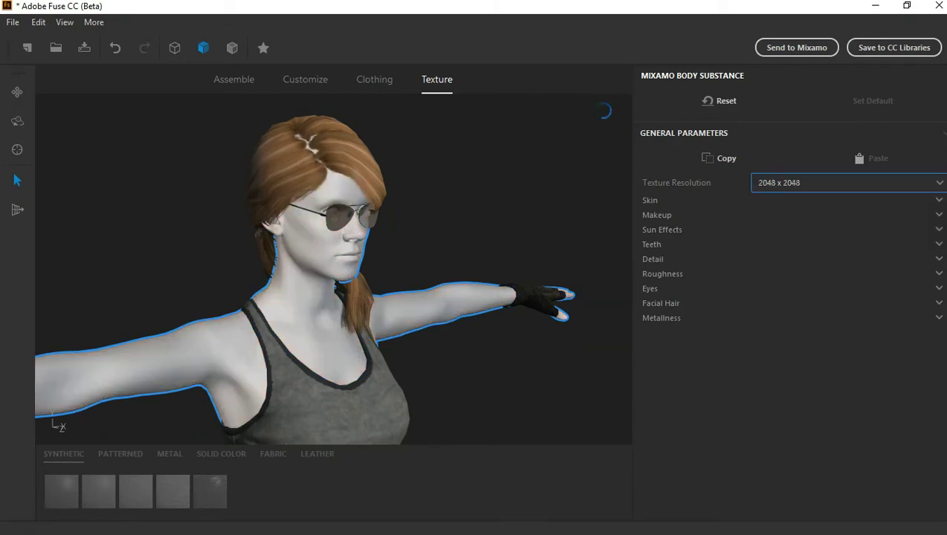
Pick olive green for the tank top fabric and darken its value.
click(320, 386)
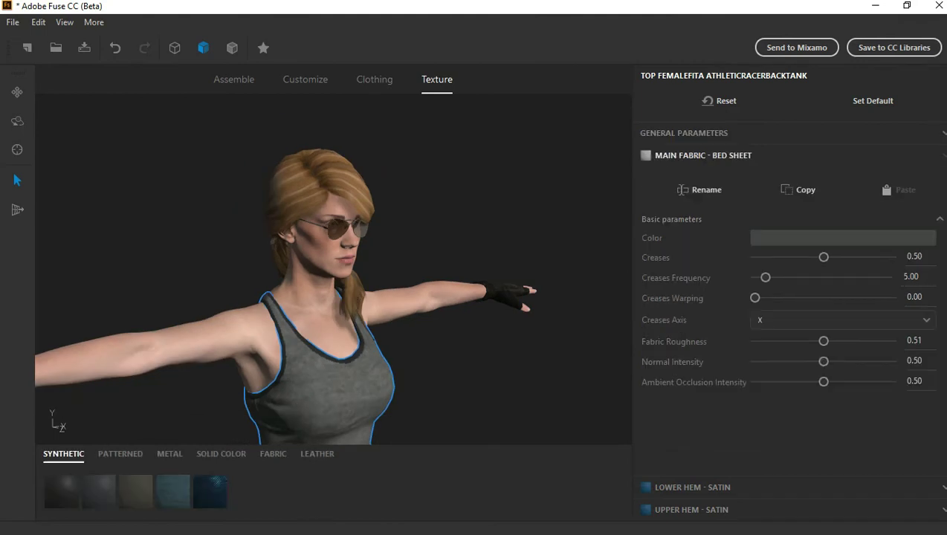
click(842, 237)
click(297, 84)
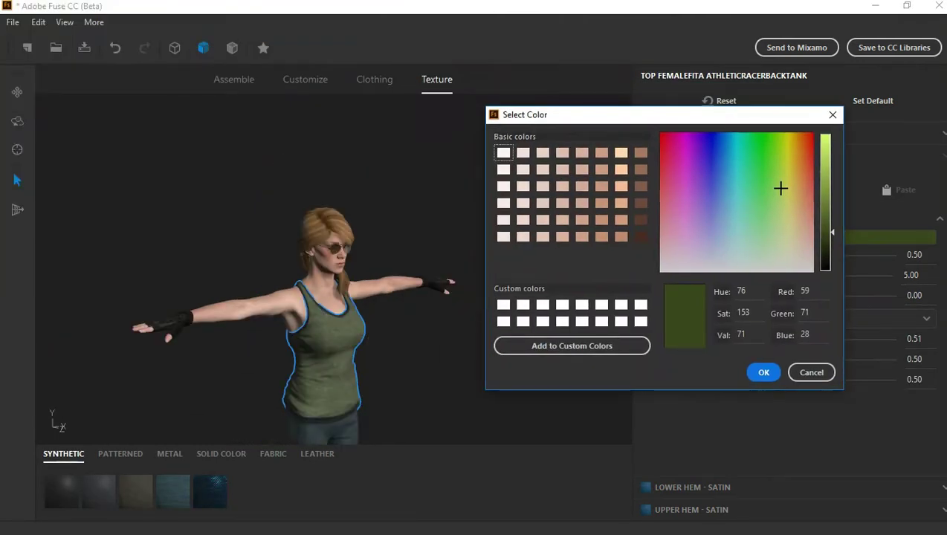
drag(825, 232, 825, 256)
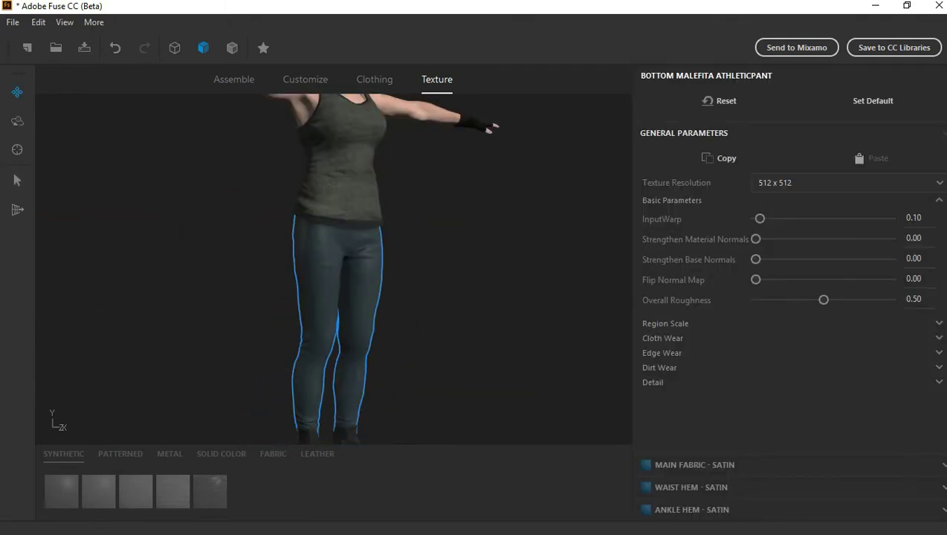
Lower the pants' Satin Color value to near-black, undo and redo it, then nudge it slightly lighter.
click(695, 465)
click(840, 236)
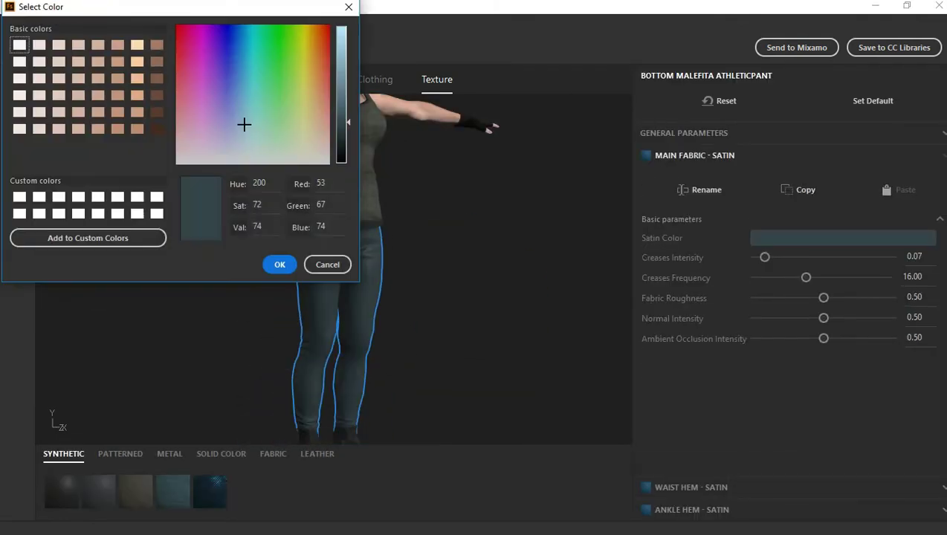
drag(856, 352, 856, 379)
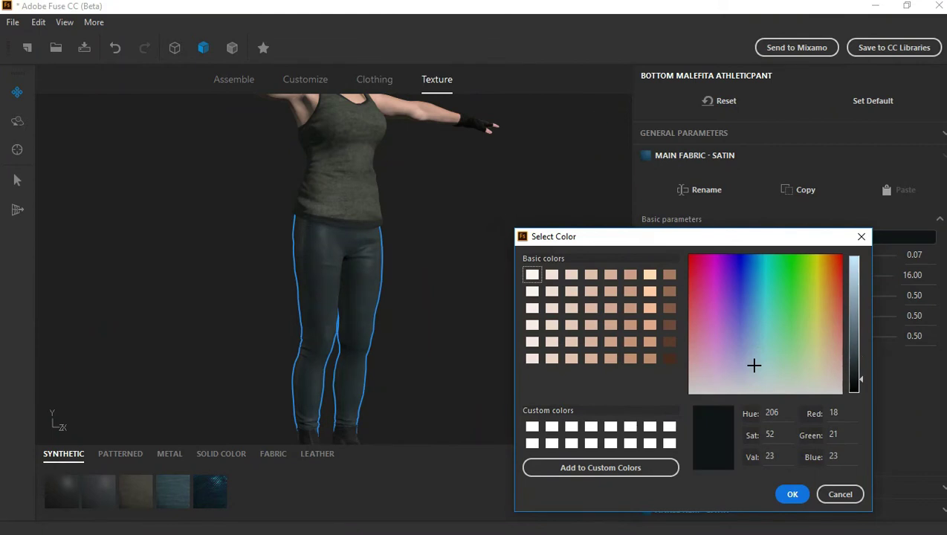
key(Return)
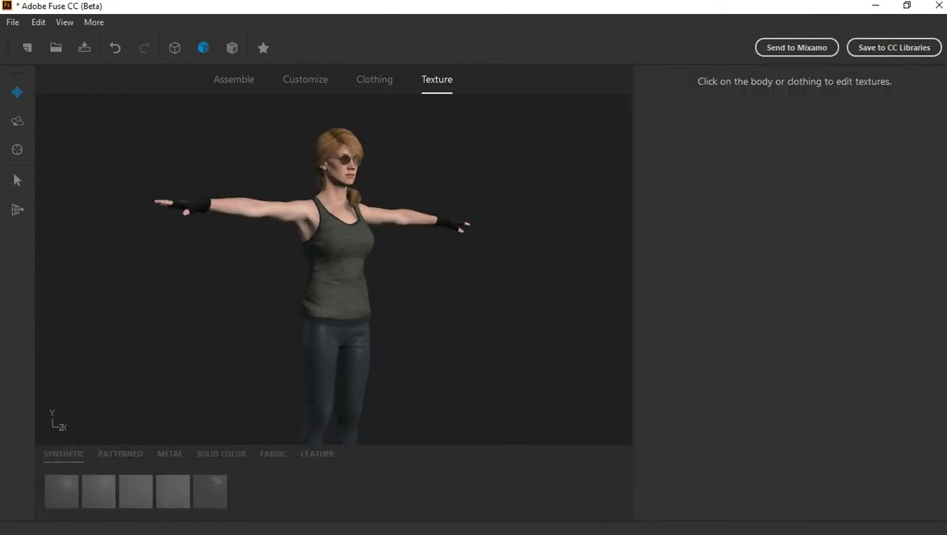
key(ctrl+z)
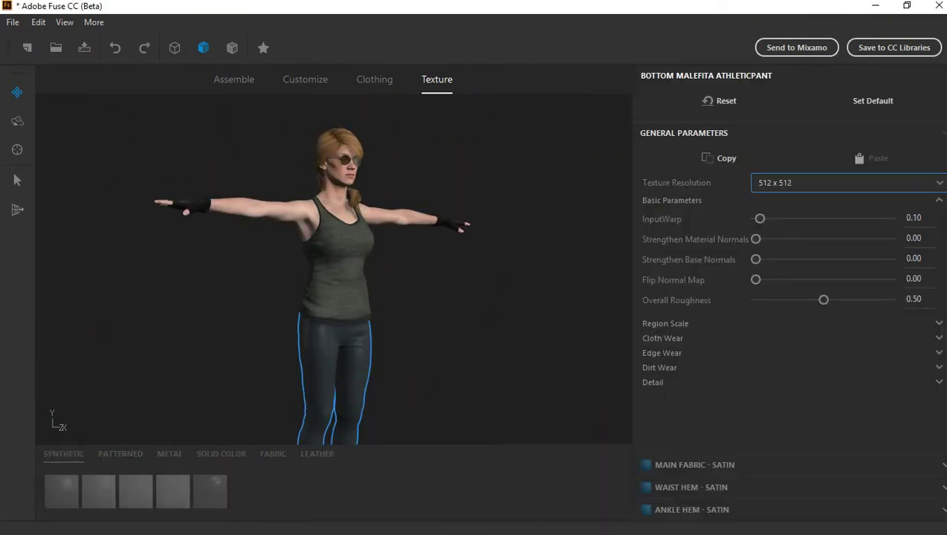
key(ctrl+y)
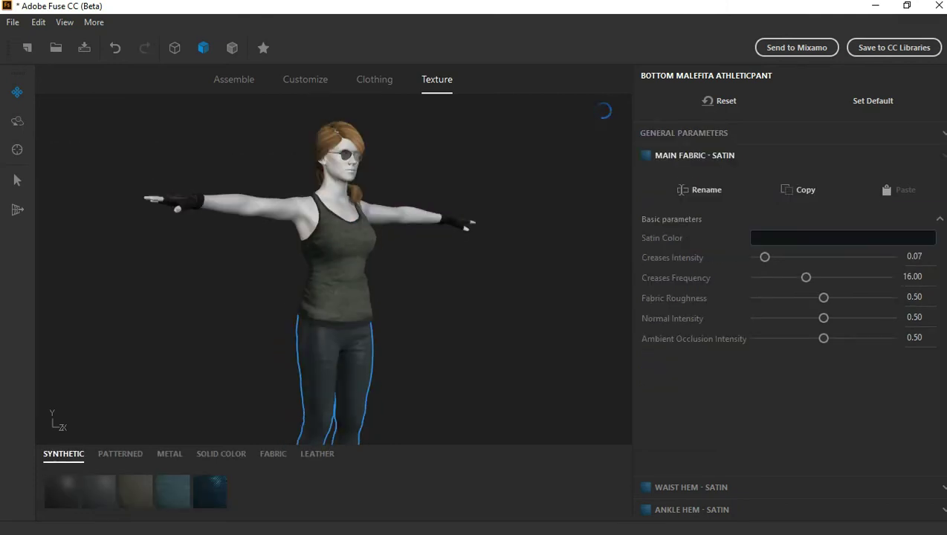
click(843, 237)
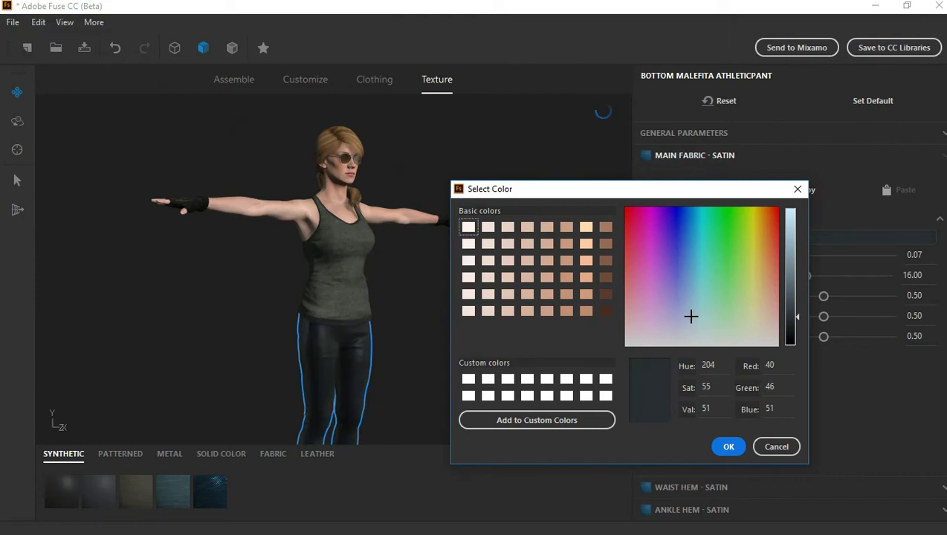
drag(790, 317, 790, 313)
Accept the pants colour, then try a studded leather swatch on the boots' main fabric and undo it.
click(729, 446)
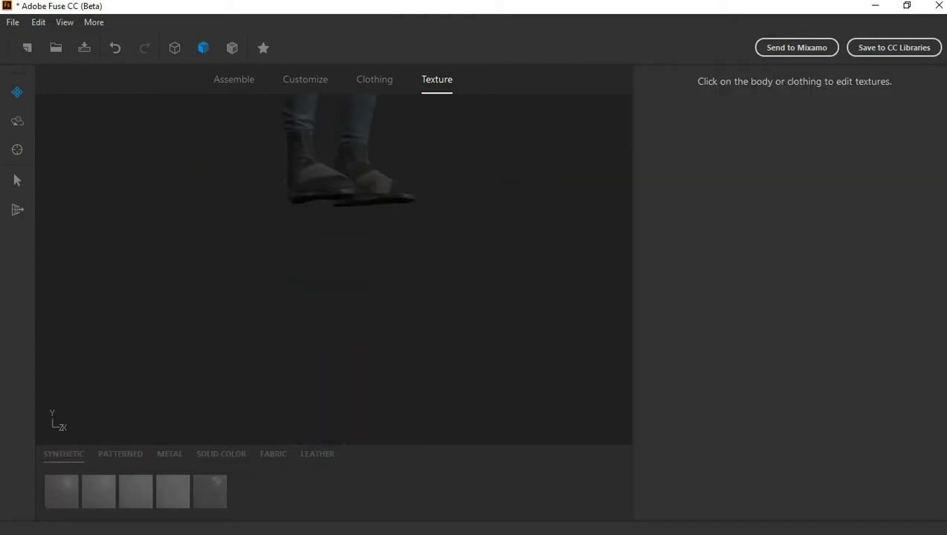
click(346, 209)
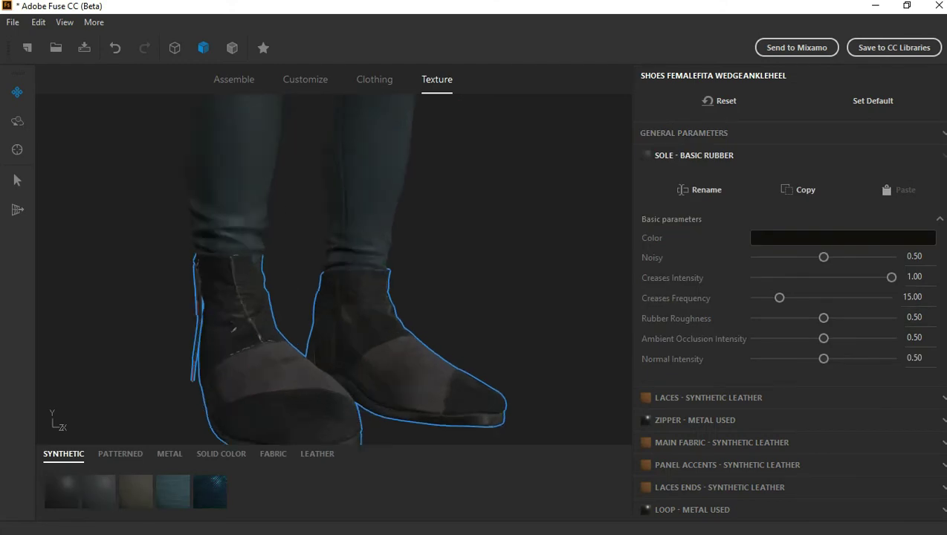
scroll(334, 267, up, 3)
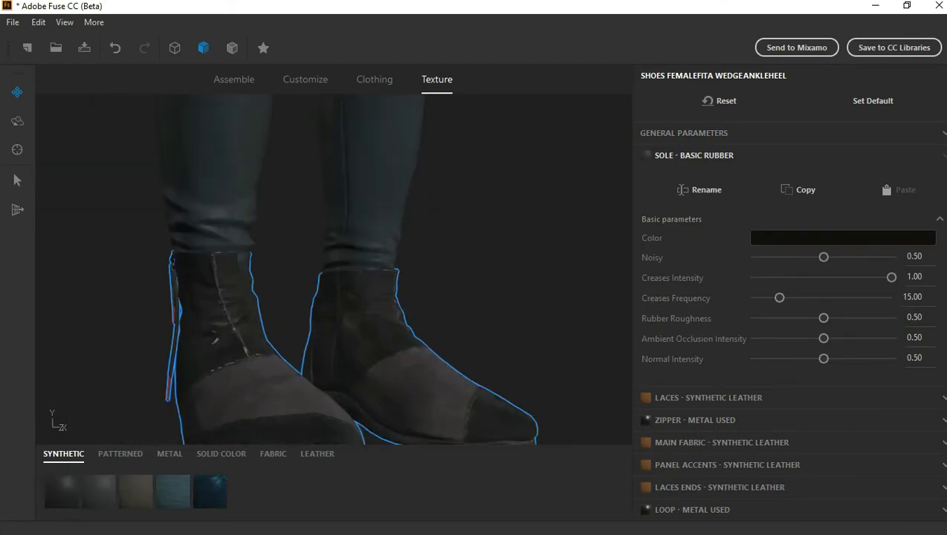
click(722, 442)
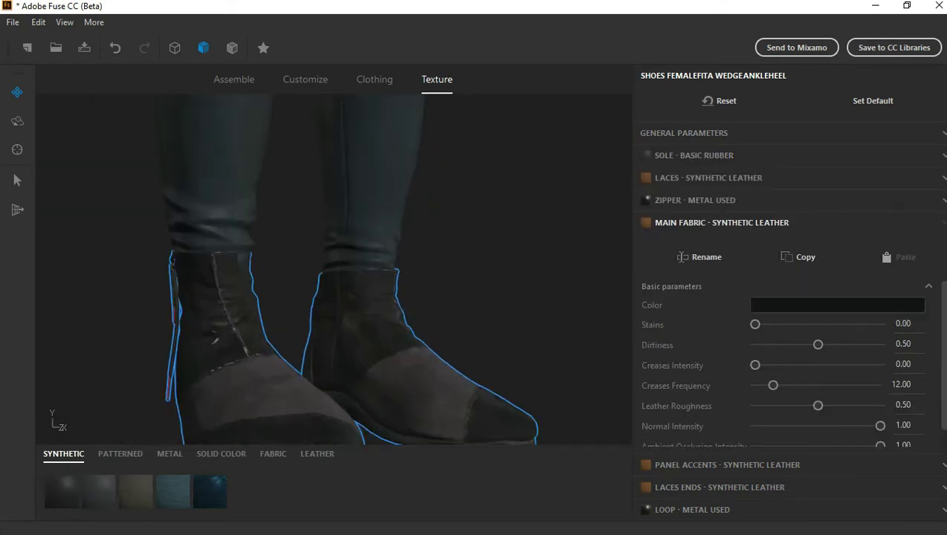
click(318, 454)
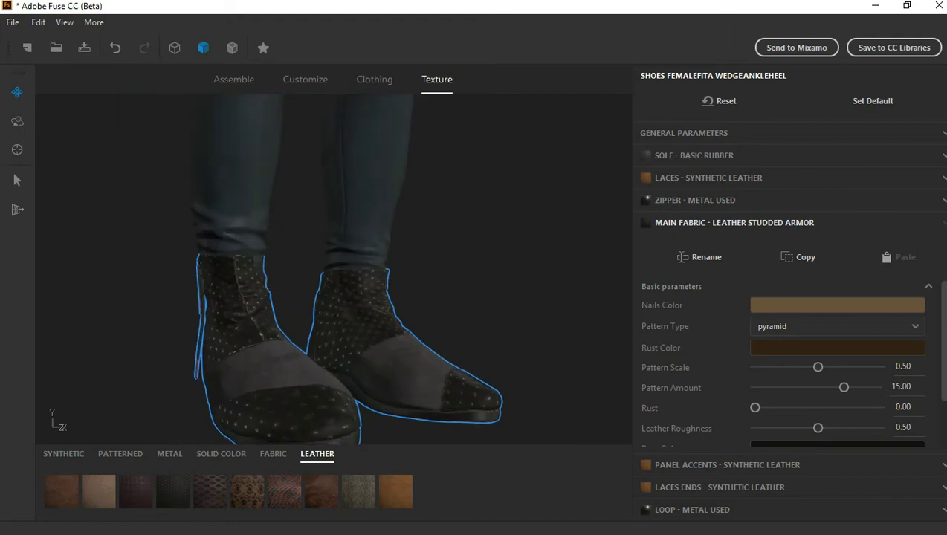
click(38, 22)
key(ctrl+z)
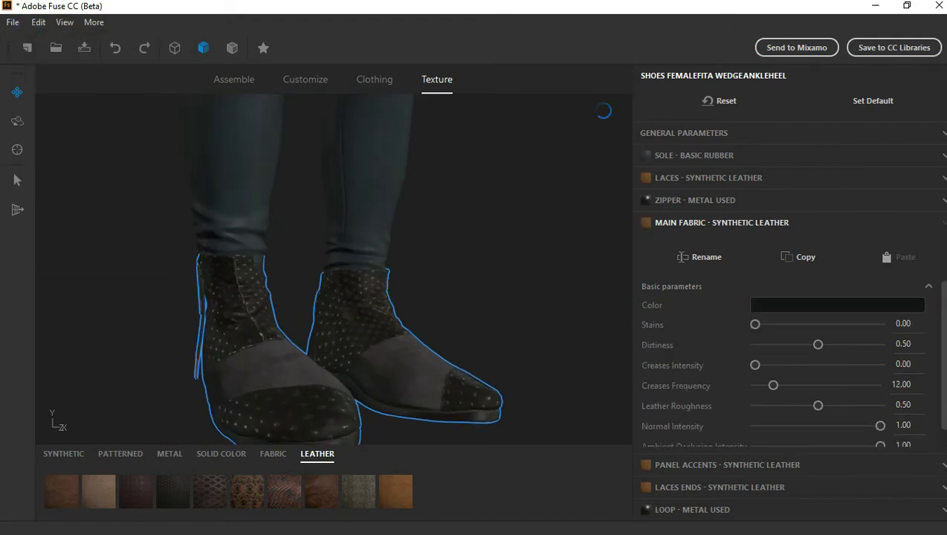
Lighten the boots' main fabric slightly to a near-black blue-grey.
click(837, 305)
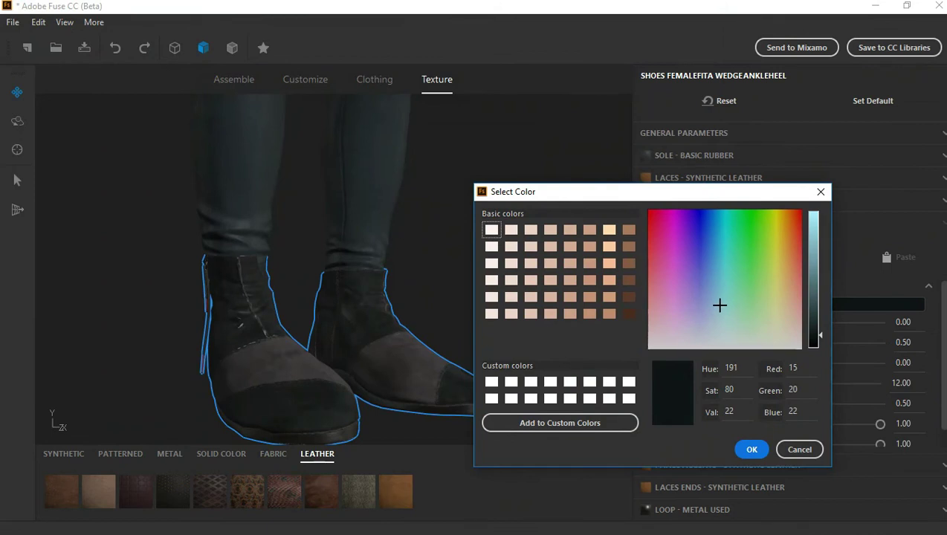
drag(820, 335, 820, 324)
key(Return)
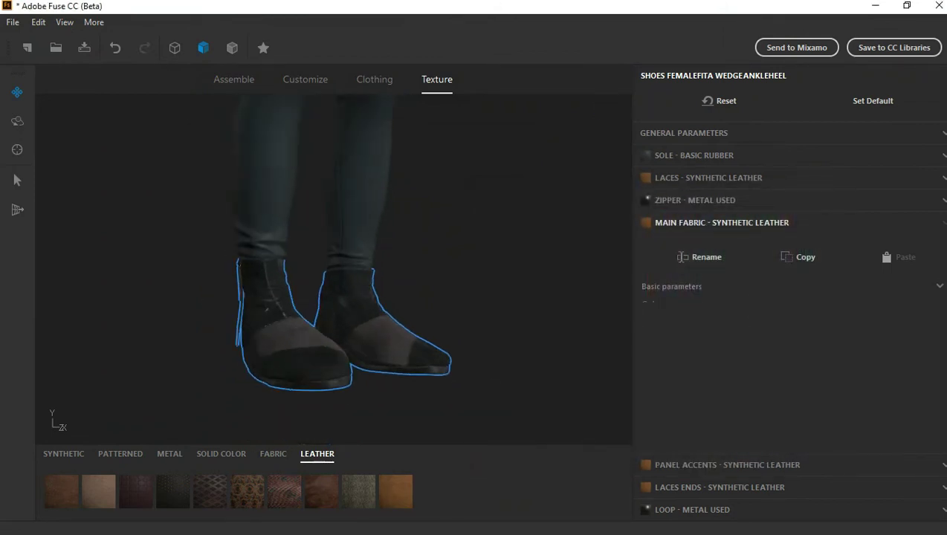
click(273, 454)
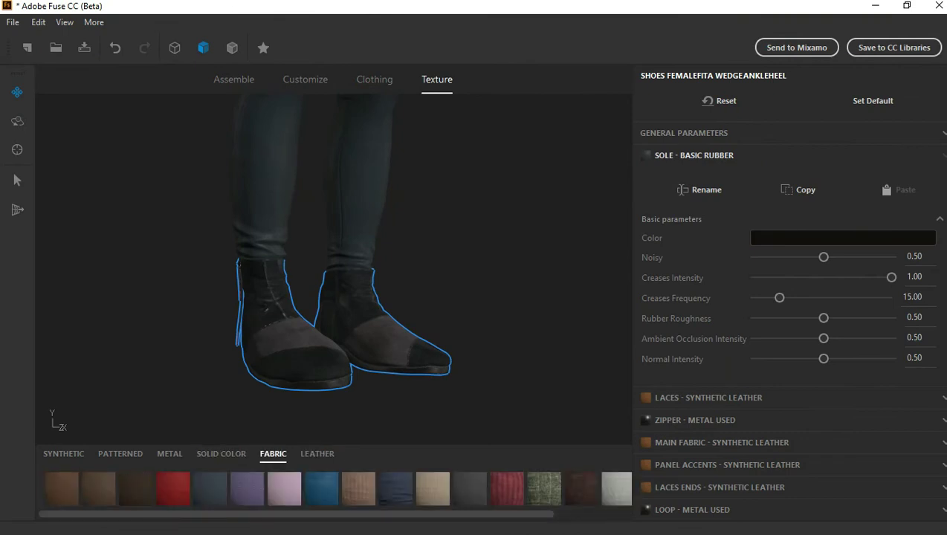
Try bright red on the laces, discard it, and make the boot sole pure black.
click(837, 260)
drag(60, 7, 498, 192)
click(777, 228)
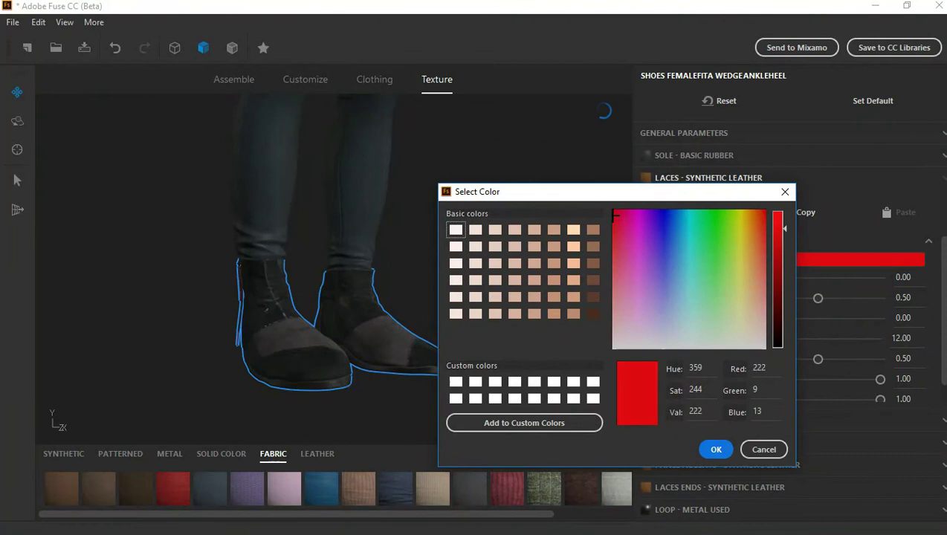
click(763, 449)
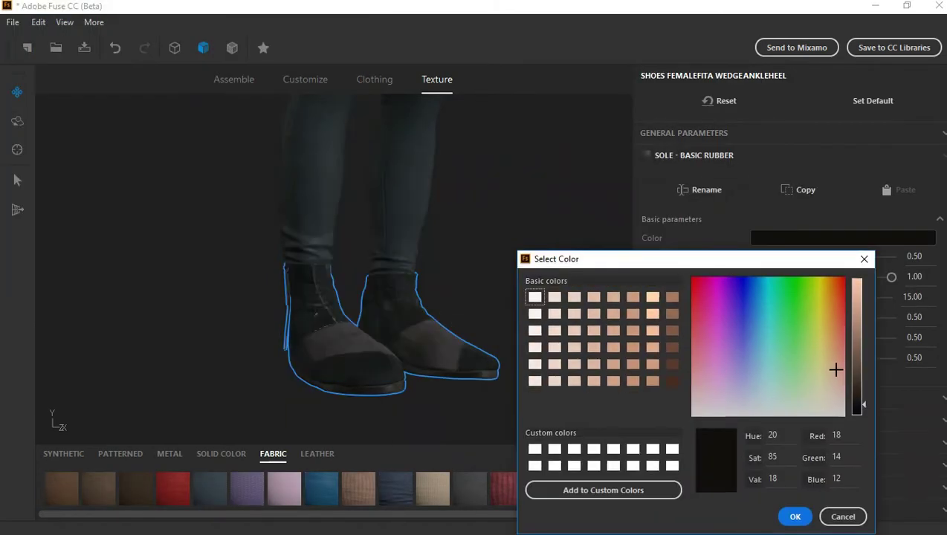
click(810, 377)
drag(857, 404, 857, 413)
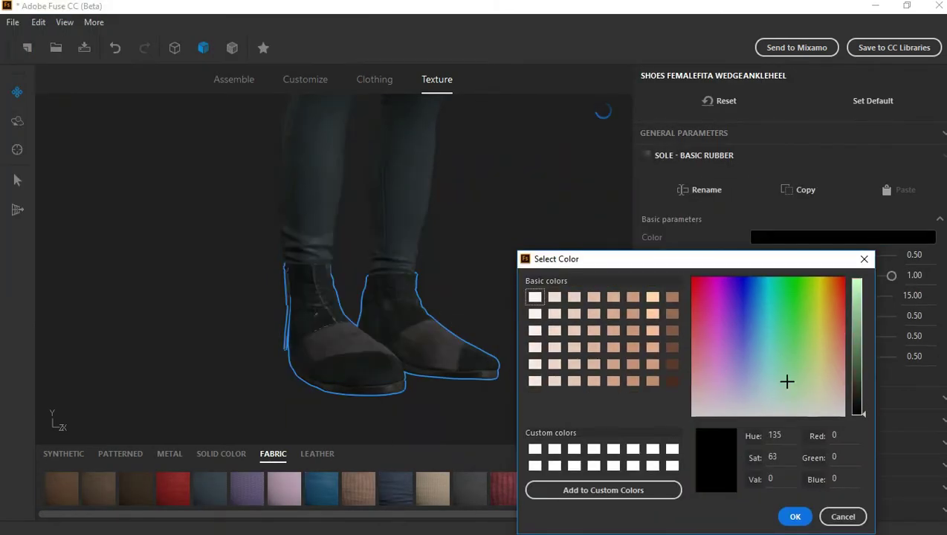
click(843, 516)
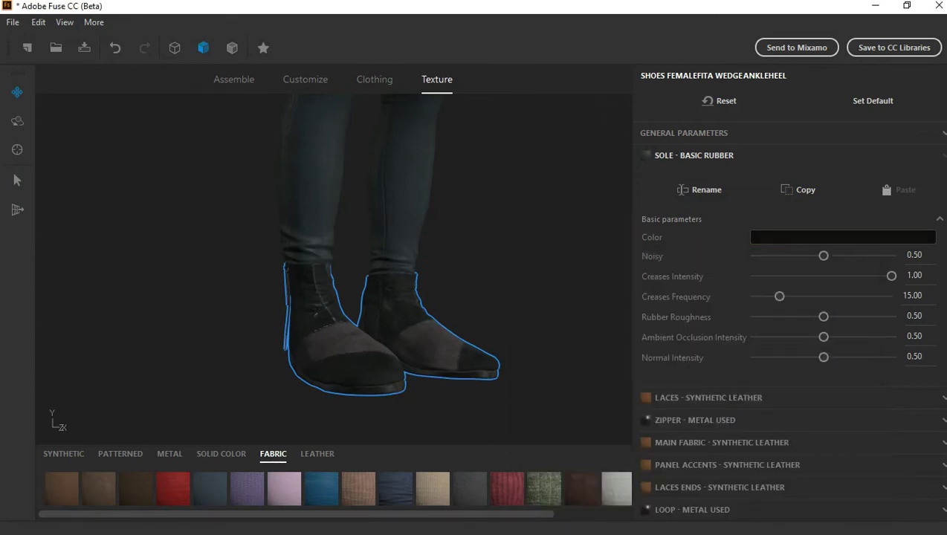
Turn the shoes' panel accents dark grey (RGB 77, 76, 76).
click(727, 465)
click(843, 328)
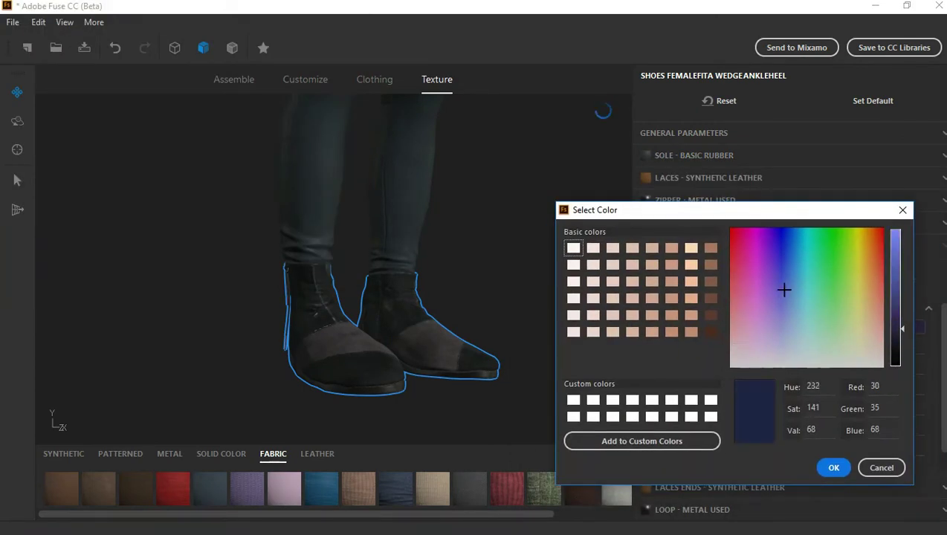
drag(779, 301, 741, 364)
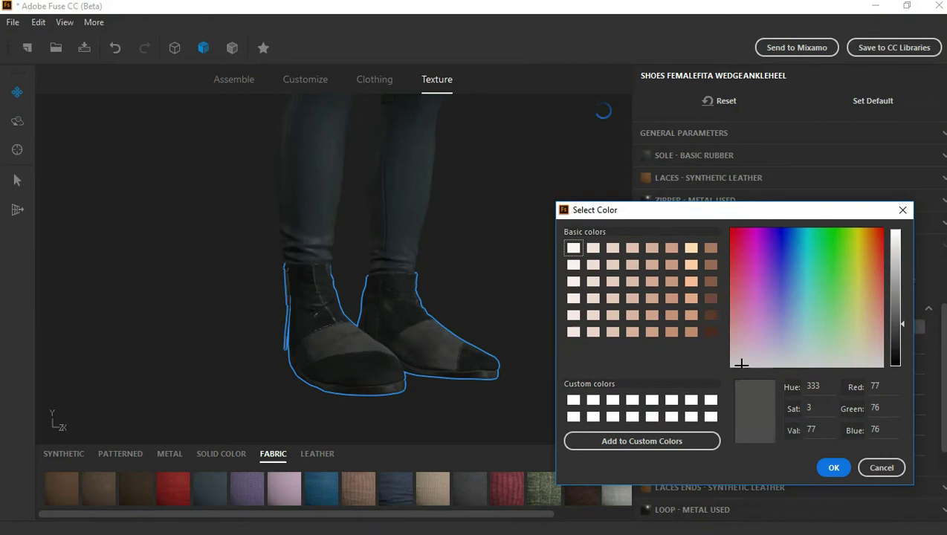
key(Return)
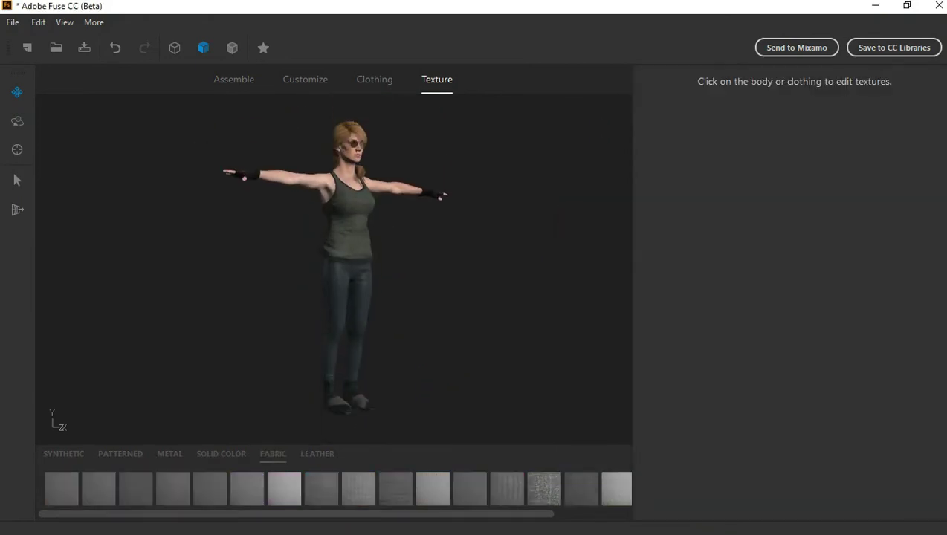
Reselect the shoes and darken the panel accents to RGB 59, 58, 58.
key(Escape)
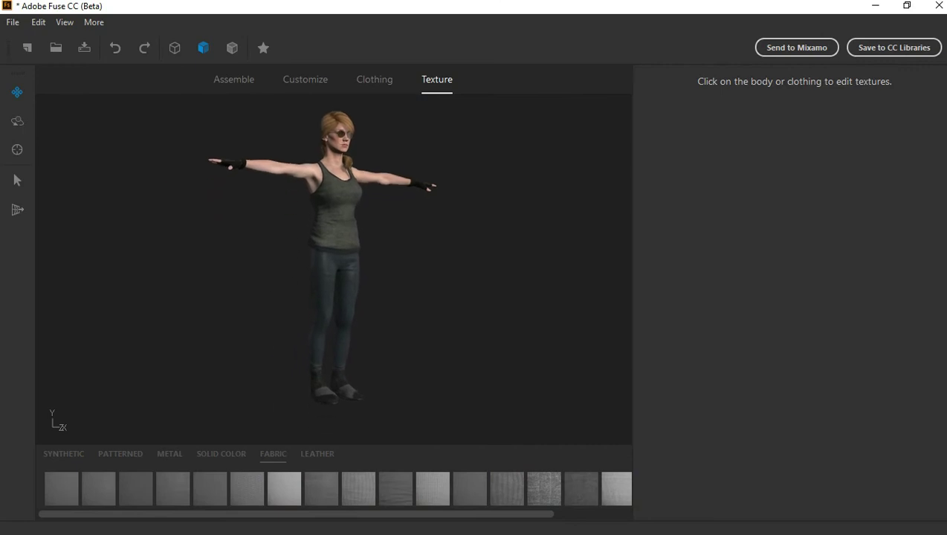
click(335, 387)
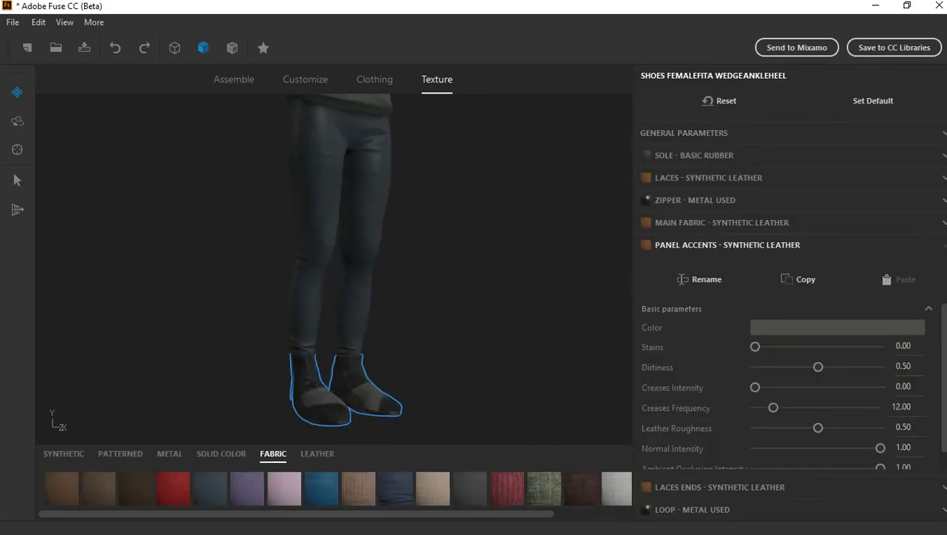
click(837, 327)
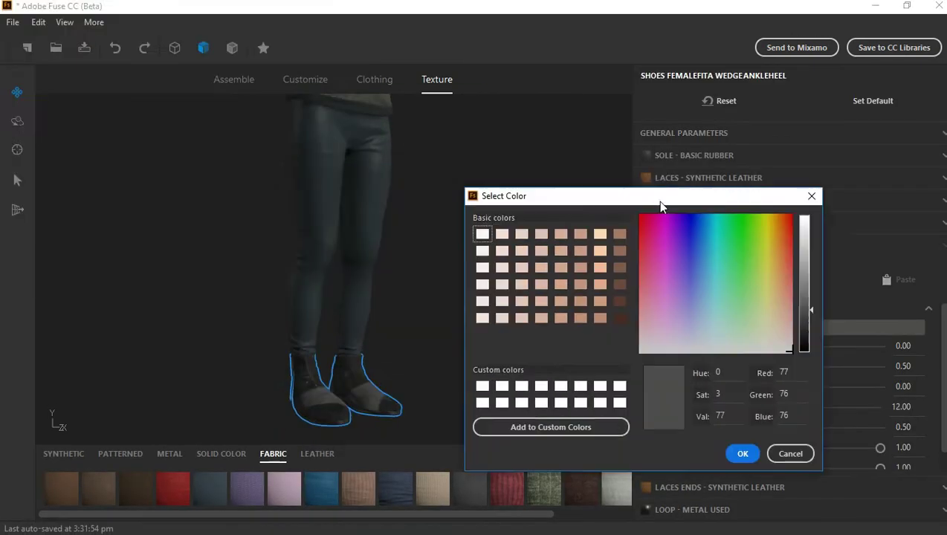
drag(660, 205, 691, 220)
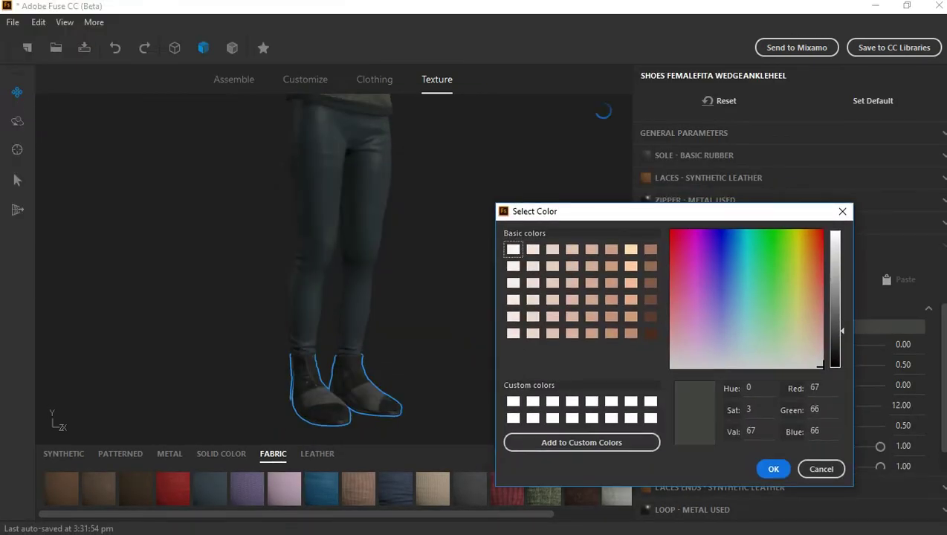
drag(836, 330, 836, 337)
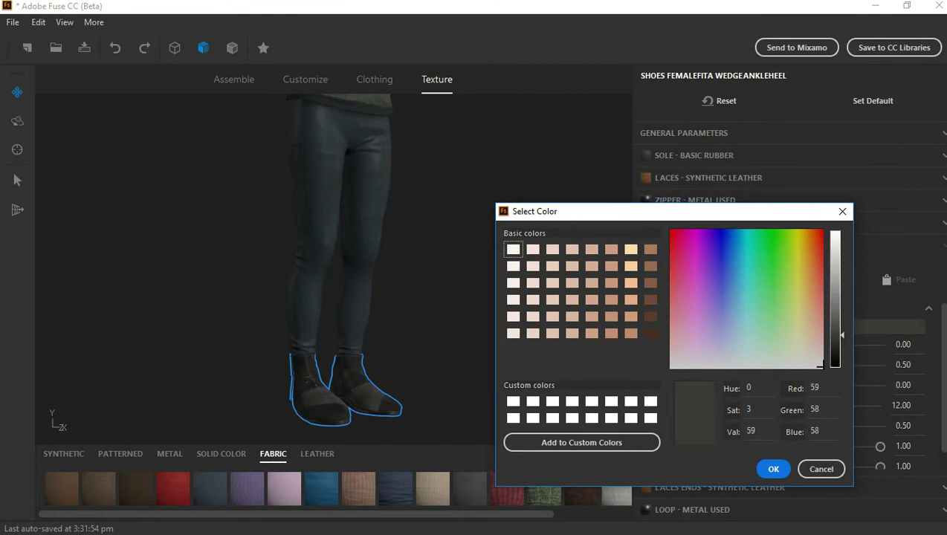
click(773, 469)
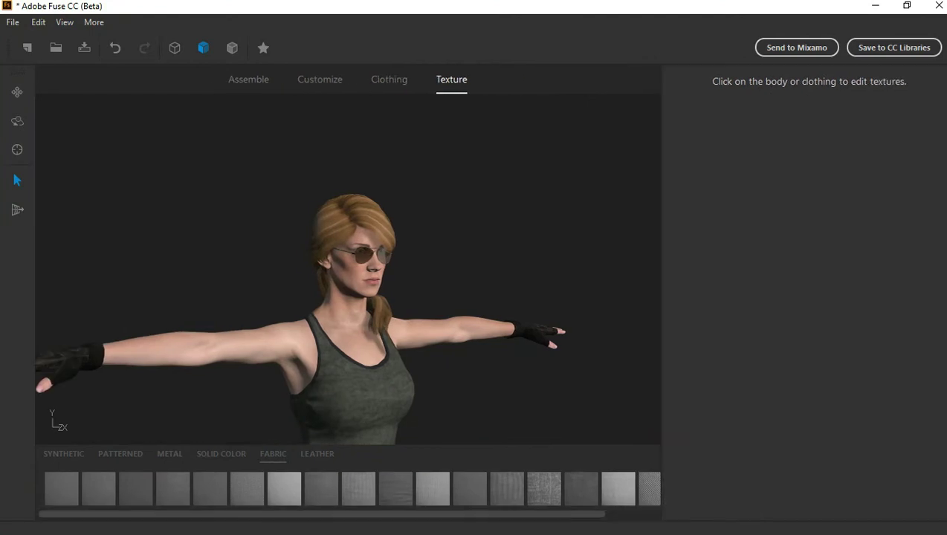
Set the ponytail hair's texture resolution to 1024 x 1024.
click(349, 212)
click(855, 182)
click(806, 238)
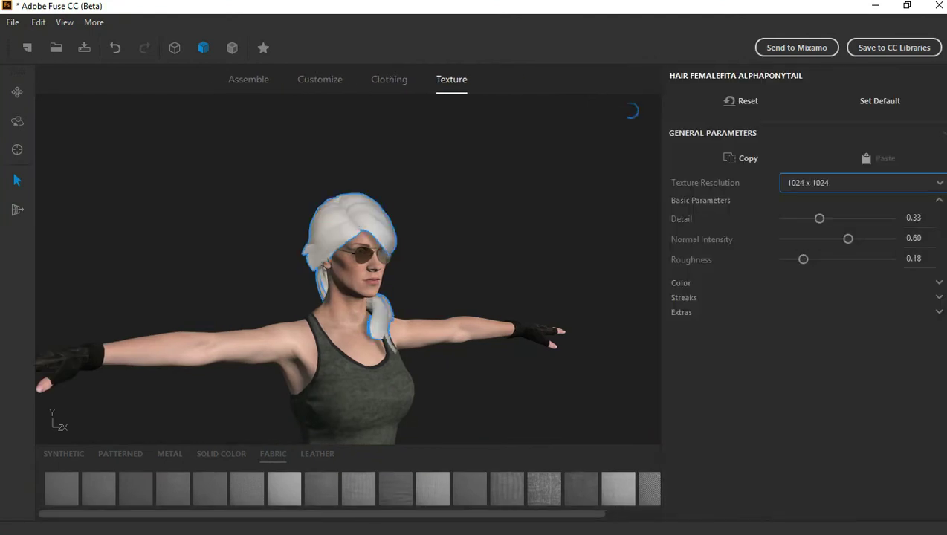
Recolour the hair from blond to warm light brown (RGB 168, 116, 68).
click(681, 282)
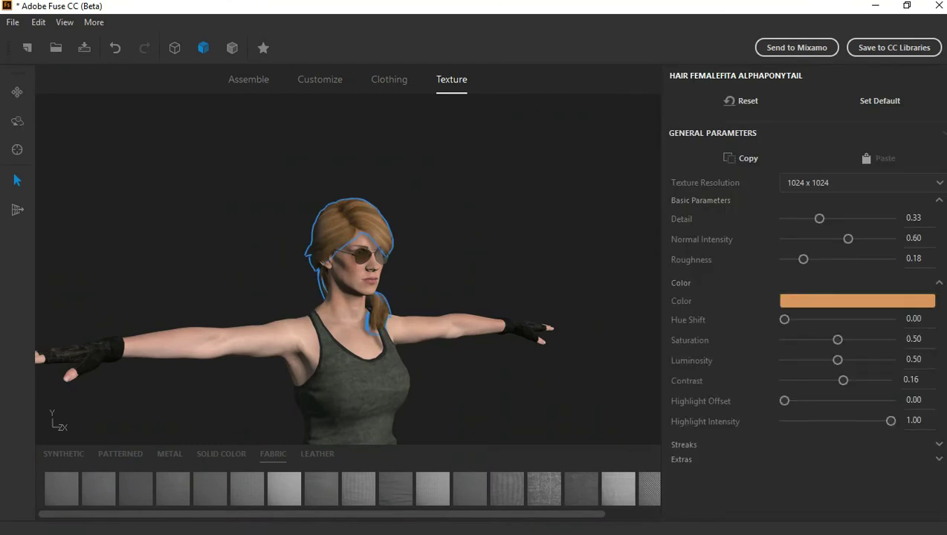
click(857, 301)
mouse_move(231, 7)
mouse_down()
mouse_move(500, 78)
mouse_move(501, 88)
mouse_move(781, 149)
mouse_up()
click(890, 282)
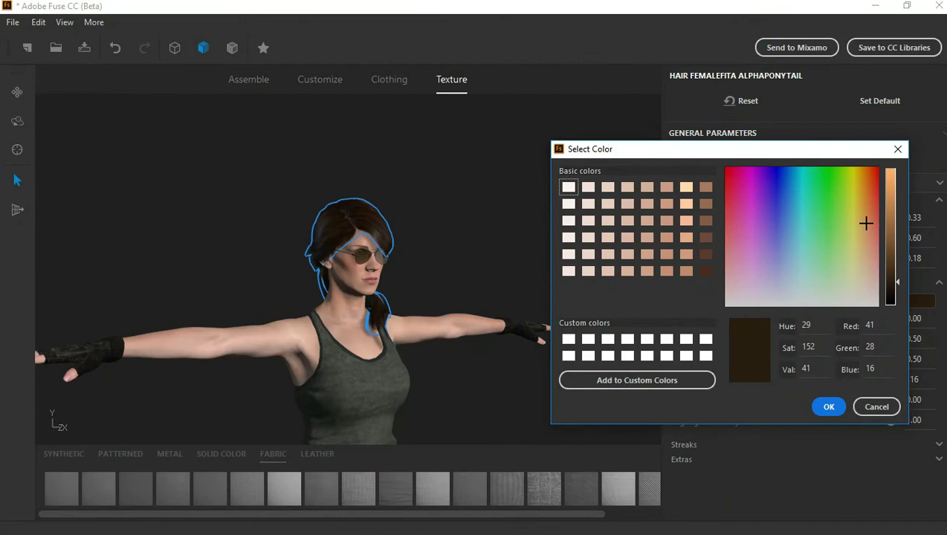
drag(890, 283, 890, 215)
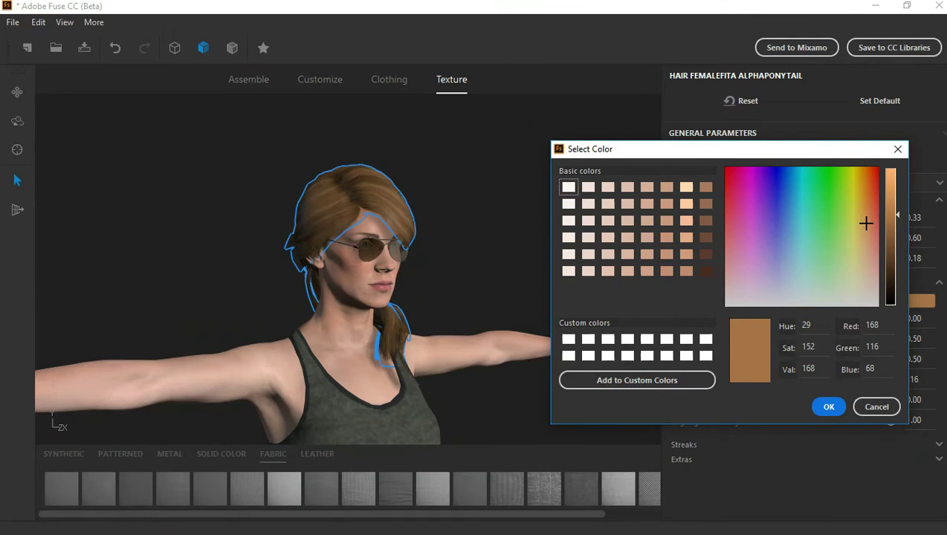
click(829, 406)
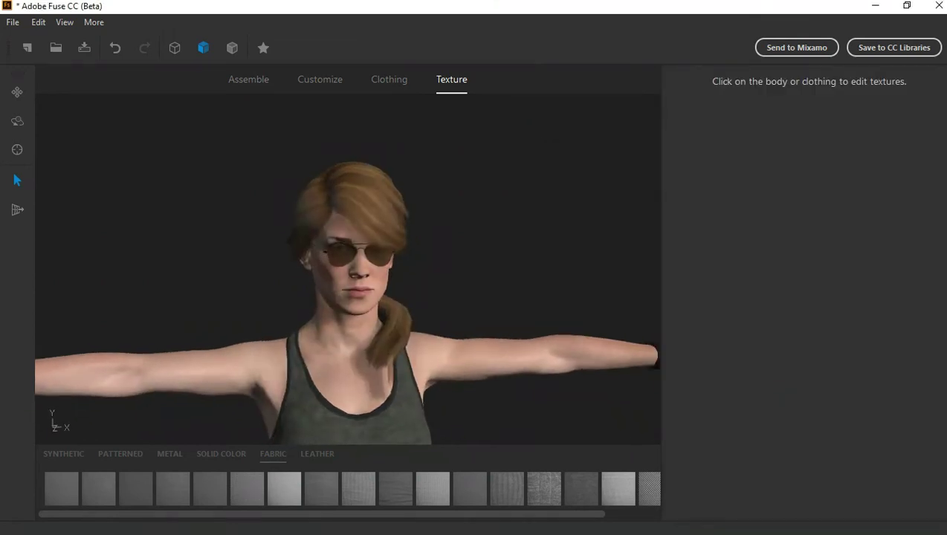
Try peach and muted skin tones, then set the skin to tan RGB 207, 162, 139.
drag(416, 357, 524, 360)
scroll(524, 359, up, 3)
click(350, 335)
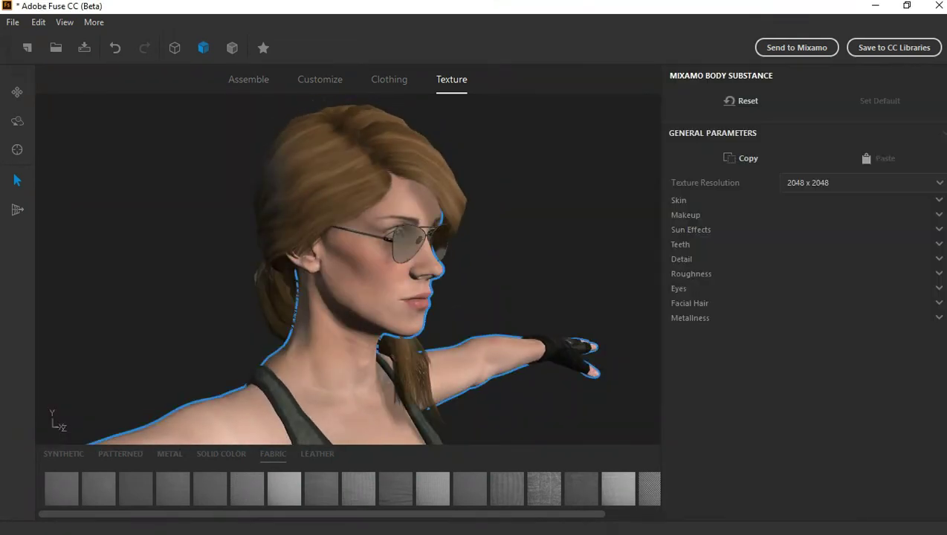
click(851, 238)
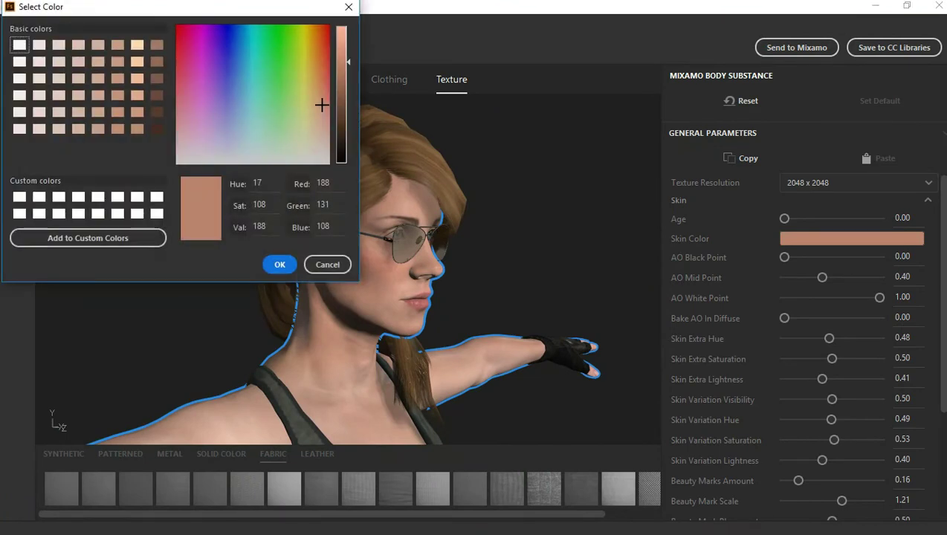
drag(206, 6, 697, 188)
click(626, 240)
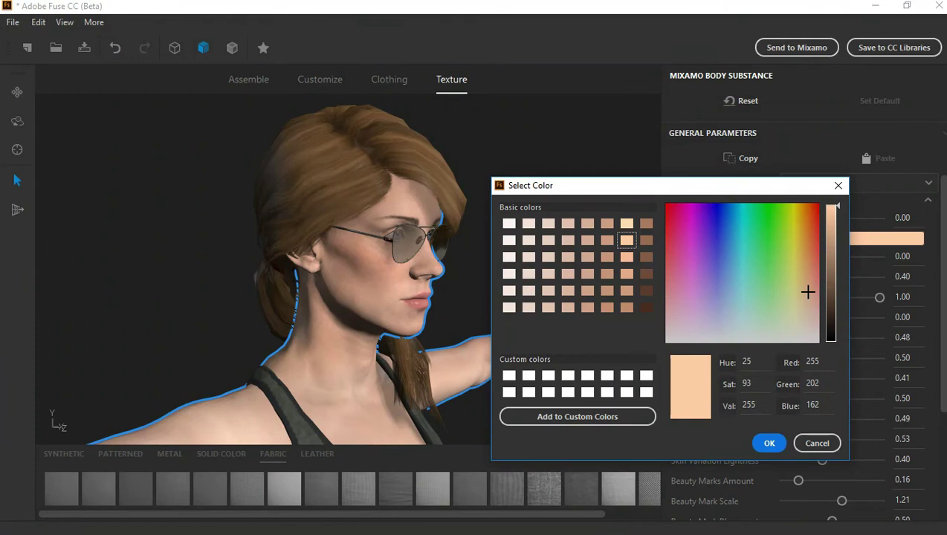
click(568, 290)
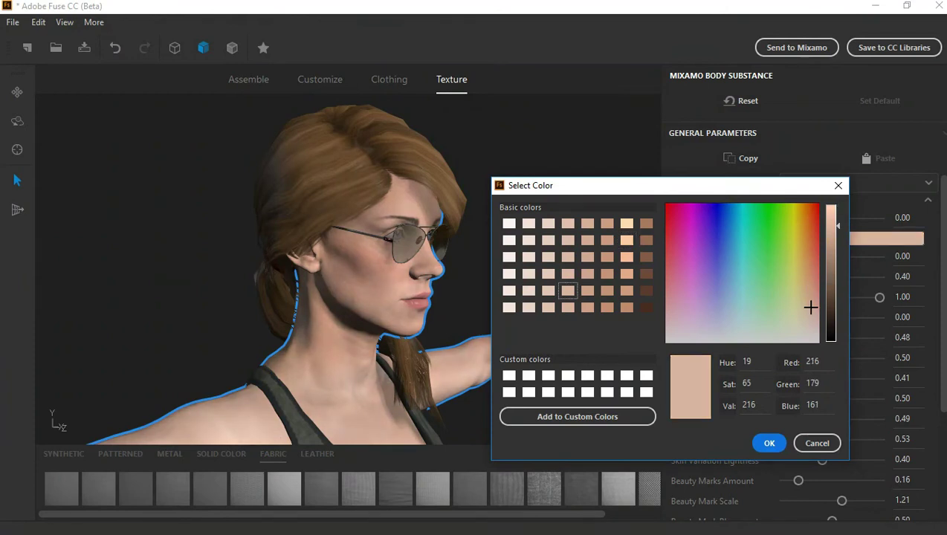
drag(565, 185, 684, 189)
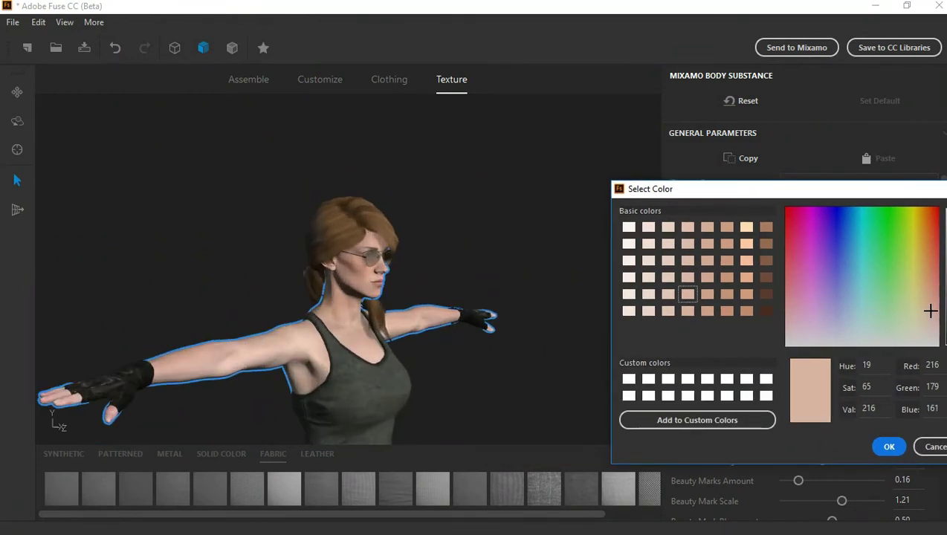
click(707, 294)
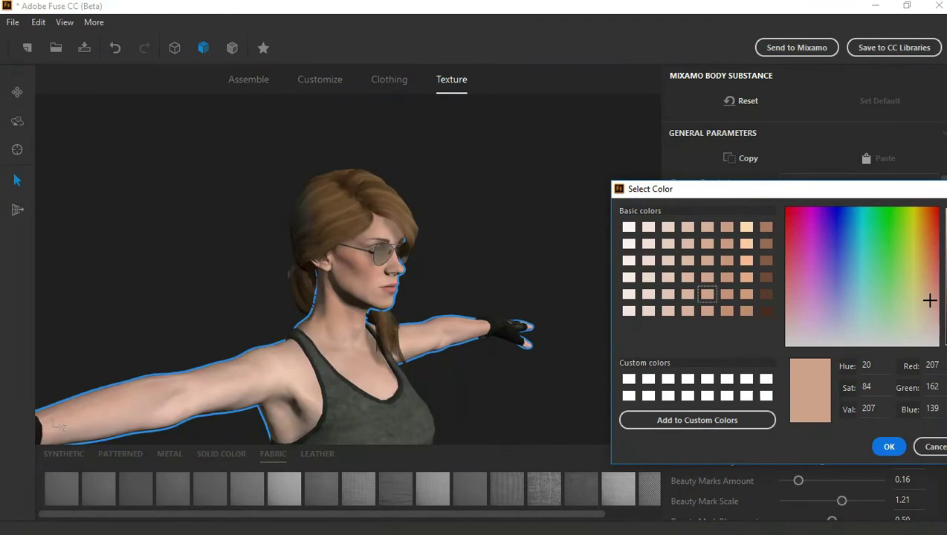
drag(416, 319, 503, 318)
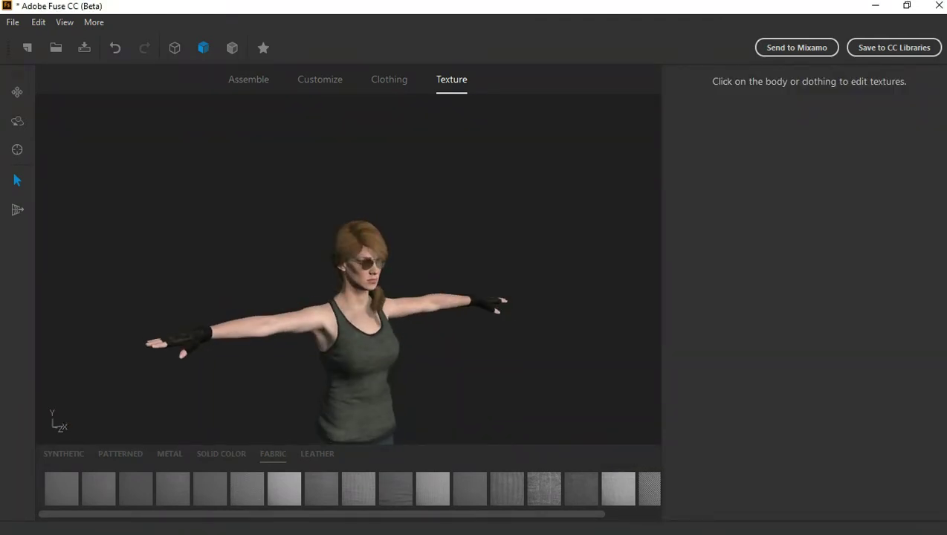
Delete the dark pants from the character.
scroll(337, 268, down, 3)
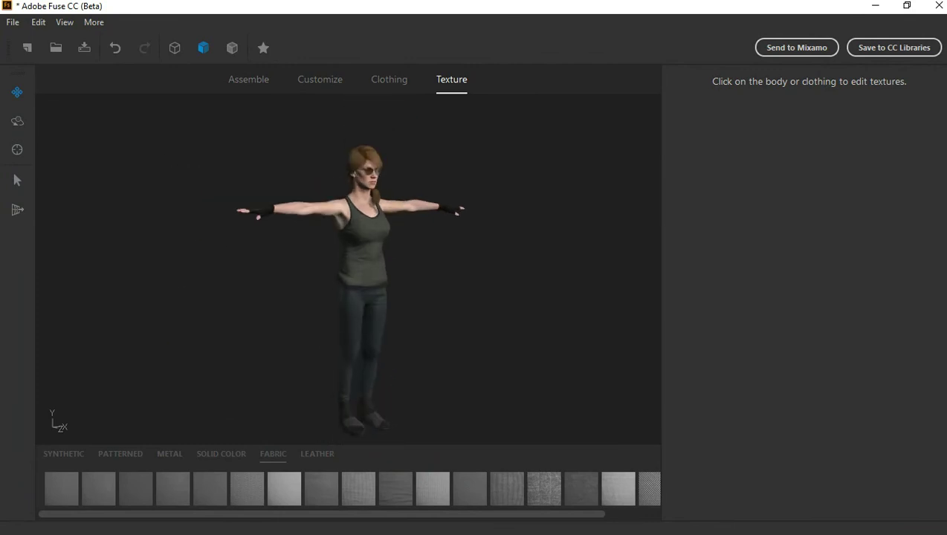
drag(349, 298, 483, 297)
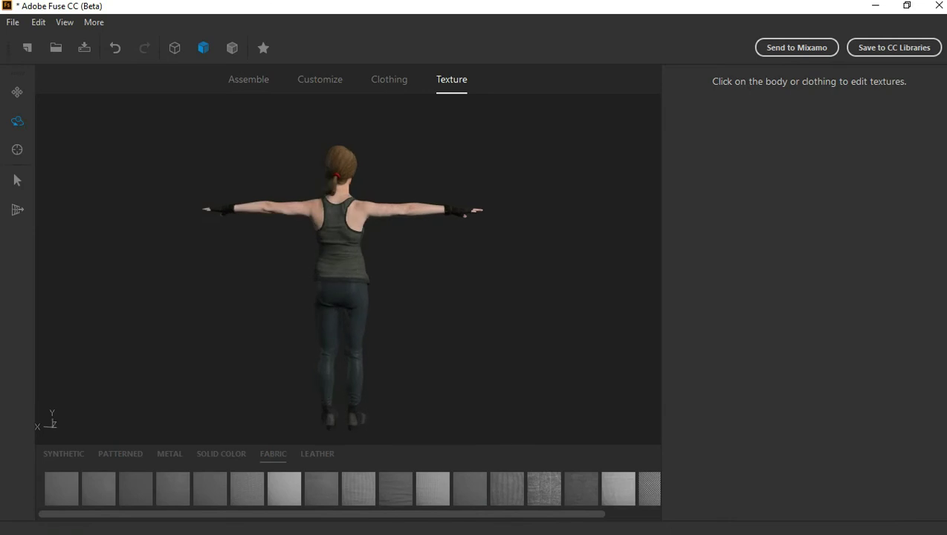
drag(342, 283, 401, 282)
click(344, 334)
key(Delete)
Show the leg body-part options and view the bare legs from the front.
click(342, 349)
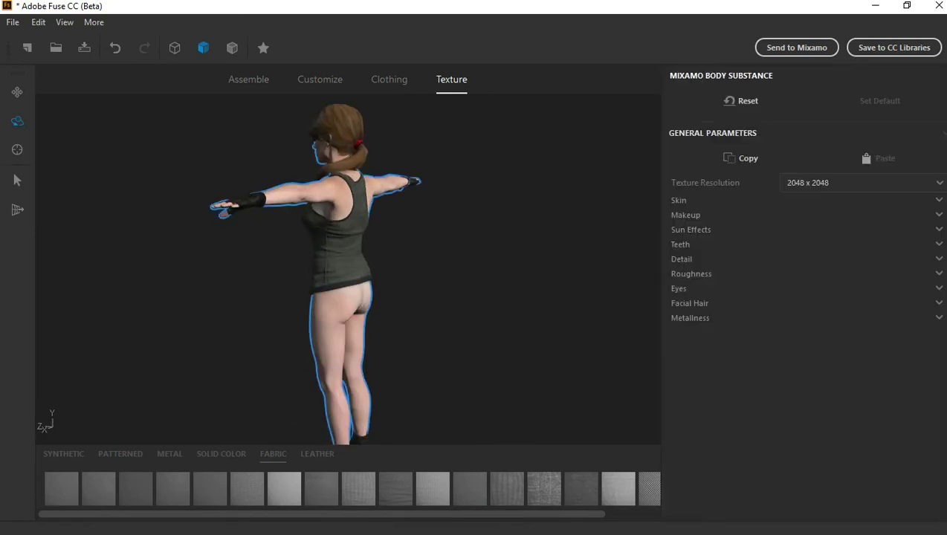
click(248, 79)
scroll(342, 313, down, 3)
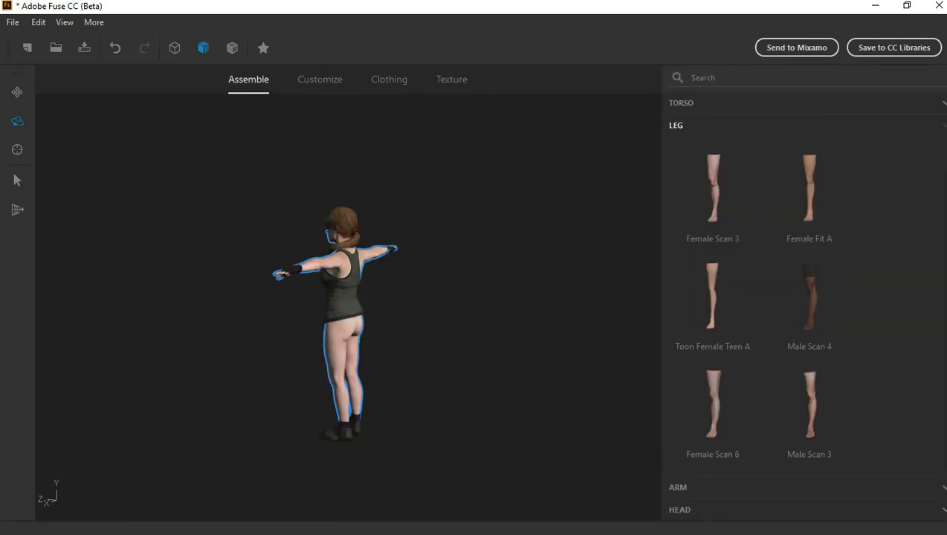
key(f)
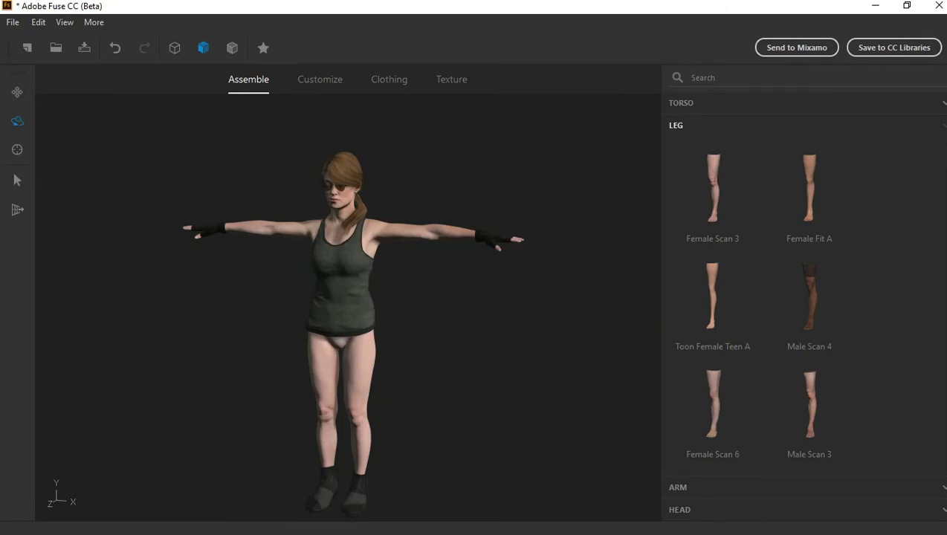
click(327, 372)
key(f)
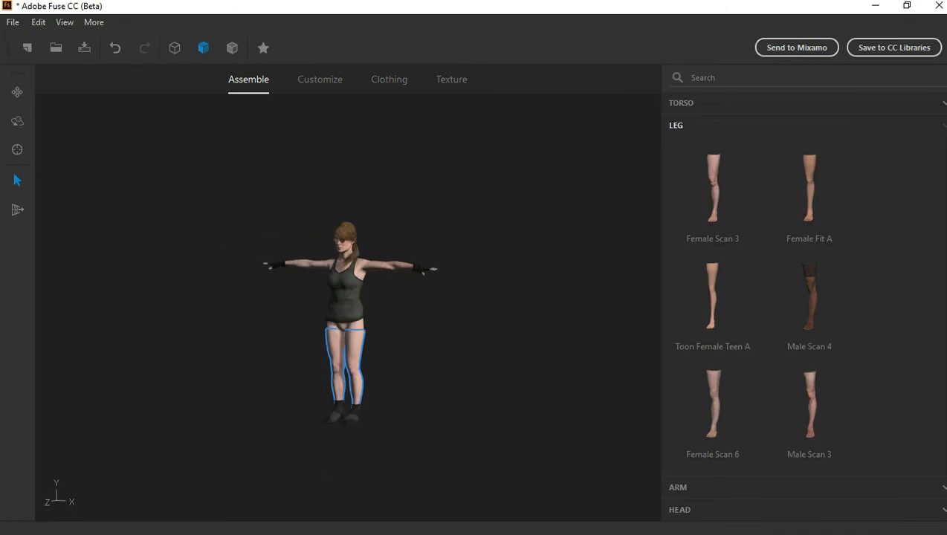
From the Bottoms list, try jeans and then the camo Tactical Pants.
click(389, 79)
click(688, 125)
scroll(761, 238, up, 5)
scroll(762, 238, up, 5)
scroll(761, 238, up, 2)
click(809, 294)
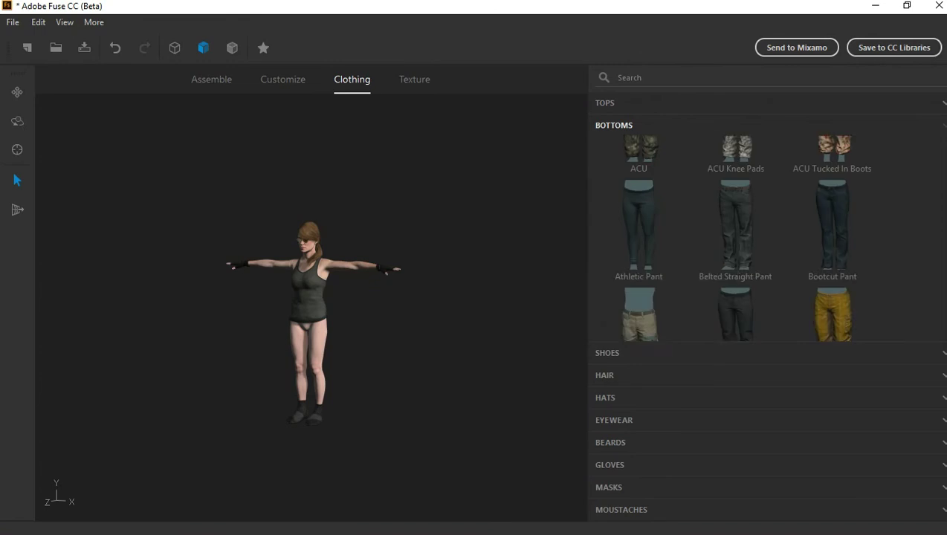
scroll(736, 238, down, 5)
scroll(736, 238, down, 2)
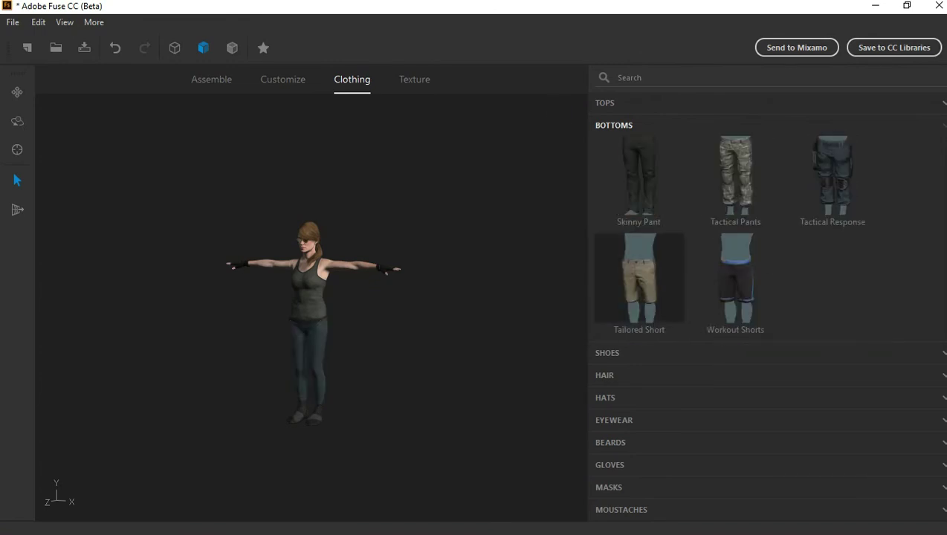
scroll(736, 238, up, 6)
scroll(736, 238, down, 4)
click(736, 238)
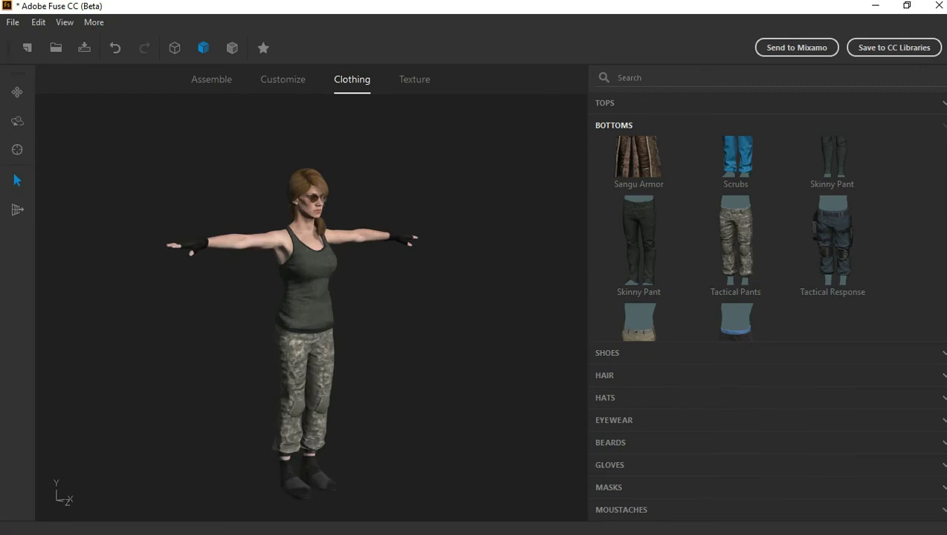
Undo the Tactical Pants, try another pair, then settle on the camo tactical pants.
click(38, 22)
click(67, 43)
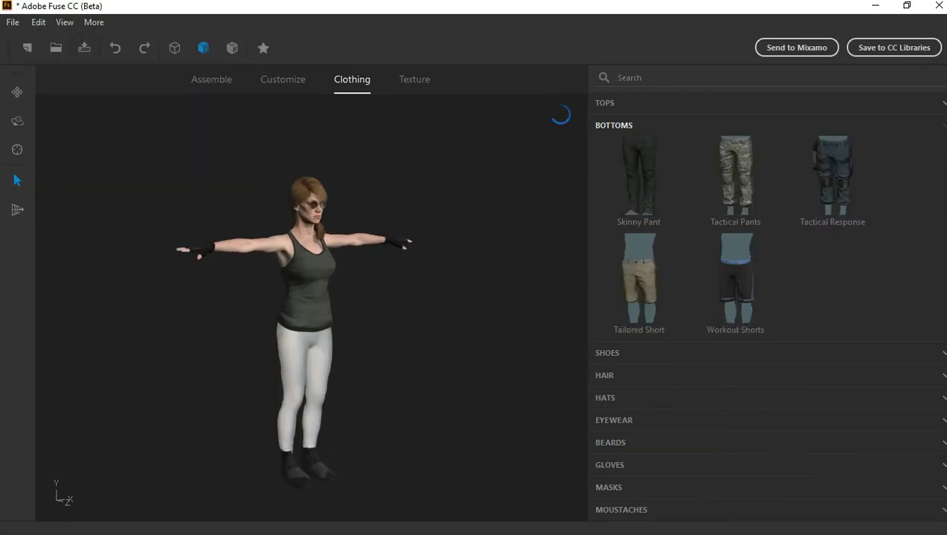
scroll(736, 238, up, 2)
scroll(736, 268, up, 2)
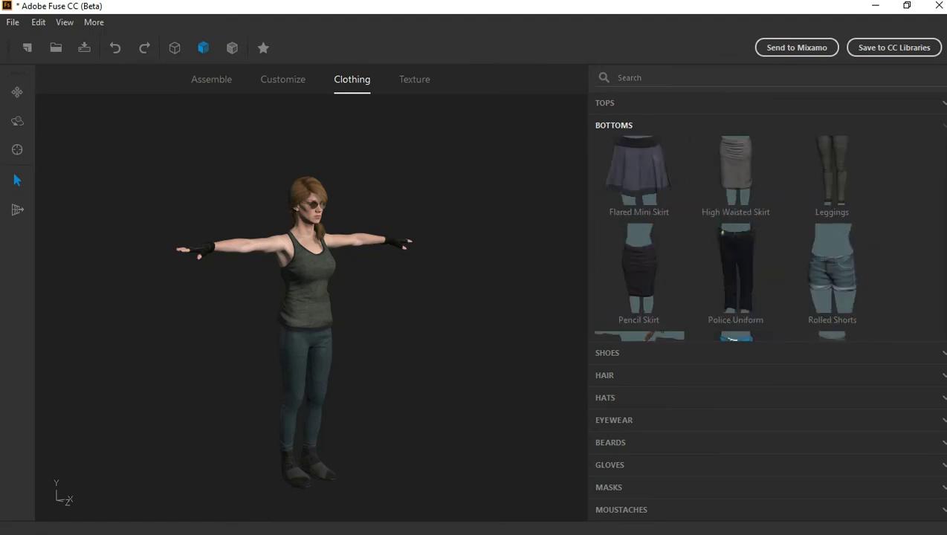
click(736, 268)
scroll(297, 331, up, 1)
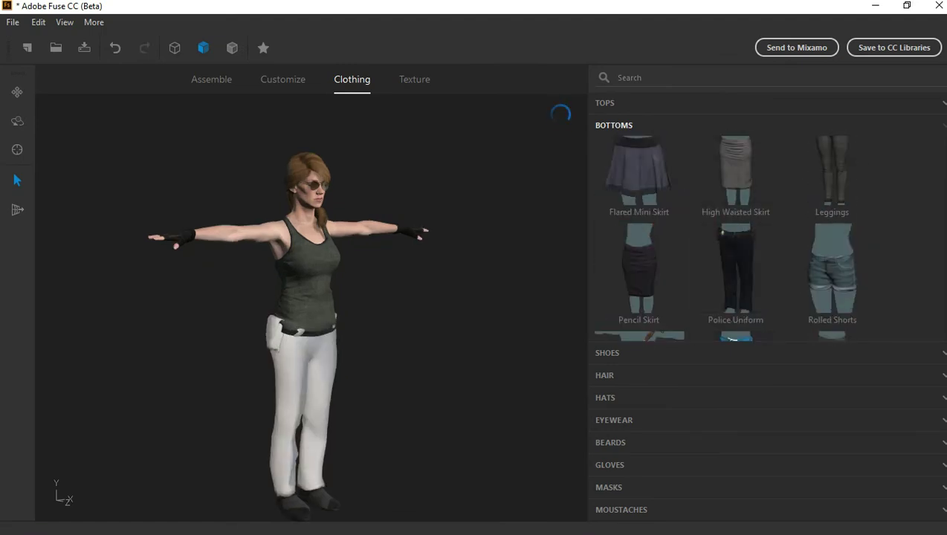
click(735, 175)
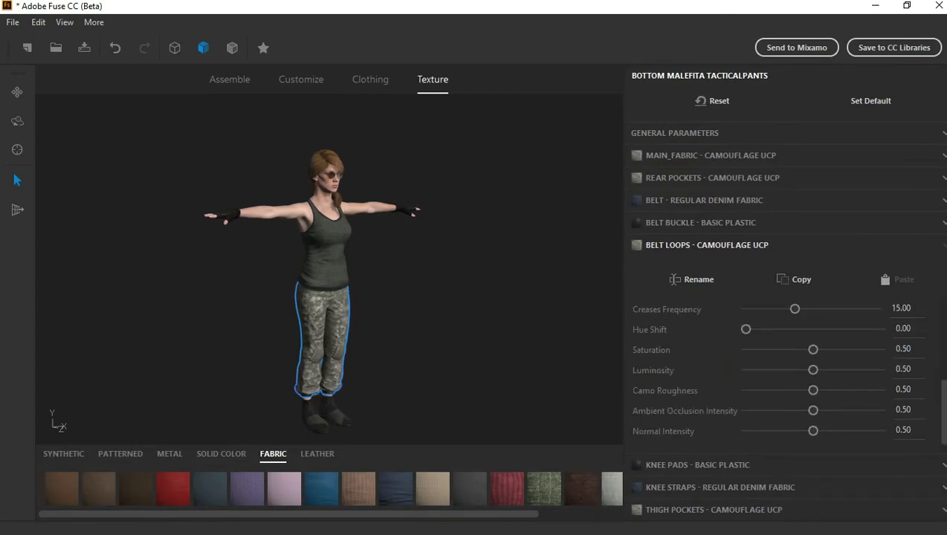
Set the body's Body Roughness to 0.23.
scroll(328, 260, up, 3)
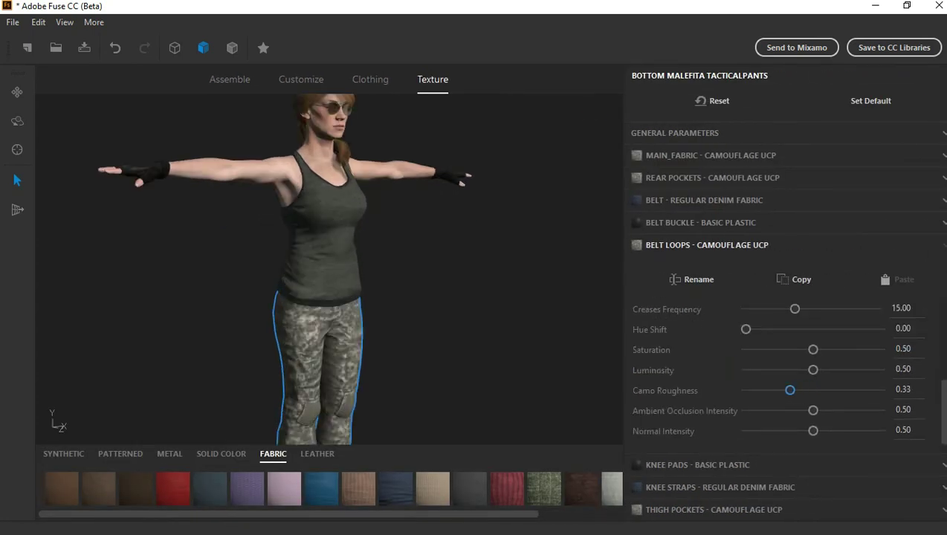
click(796, 155)
scroll(215, 218, down, 3)
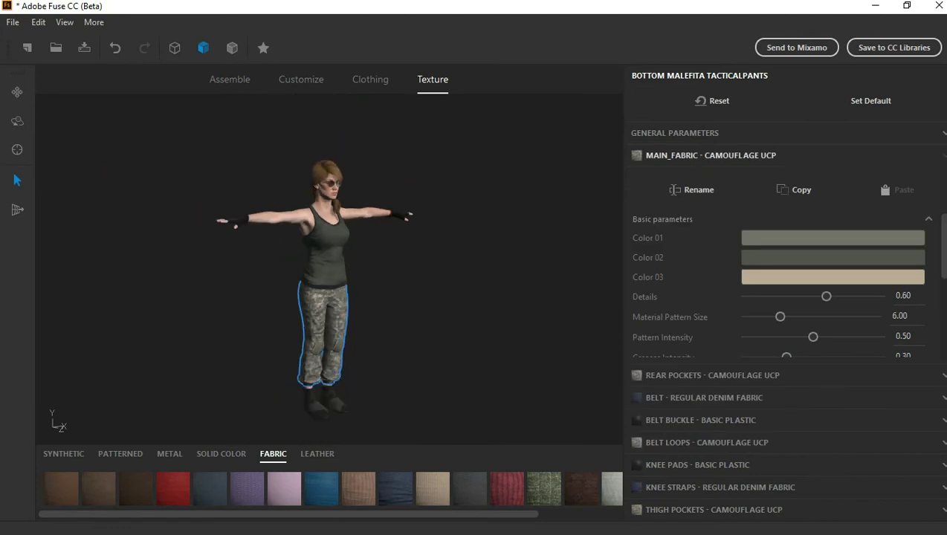
click(216, 218)
click(654, 273)
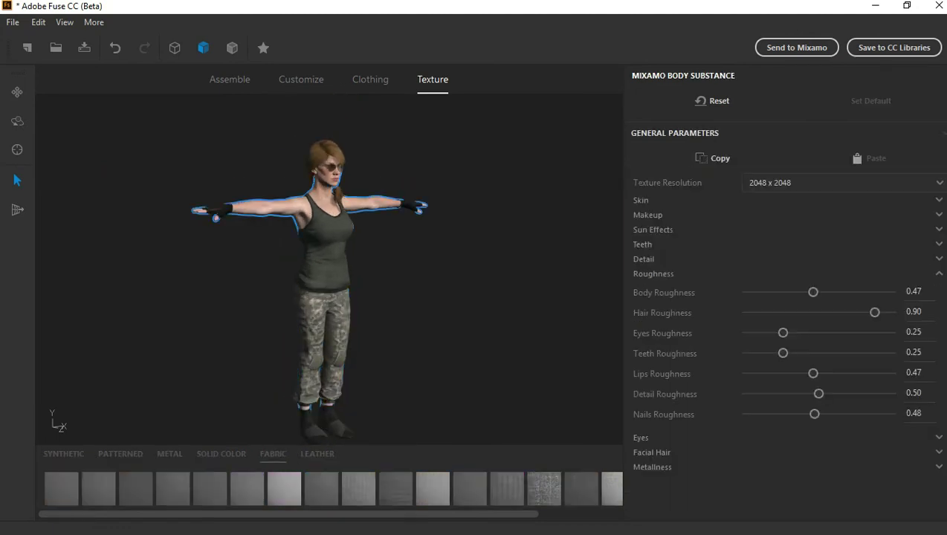
right_drag(446, 260, 490, 260)
scroll(327, 260, up, 3)
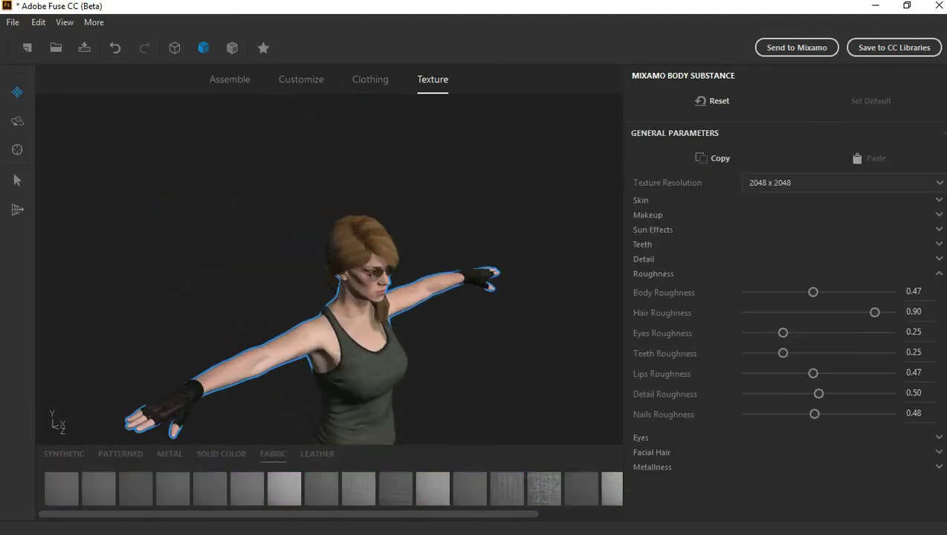
scroll(327, 267, up, 2)
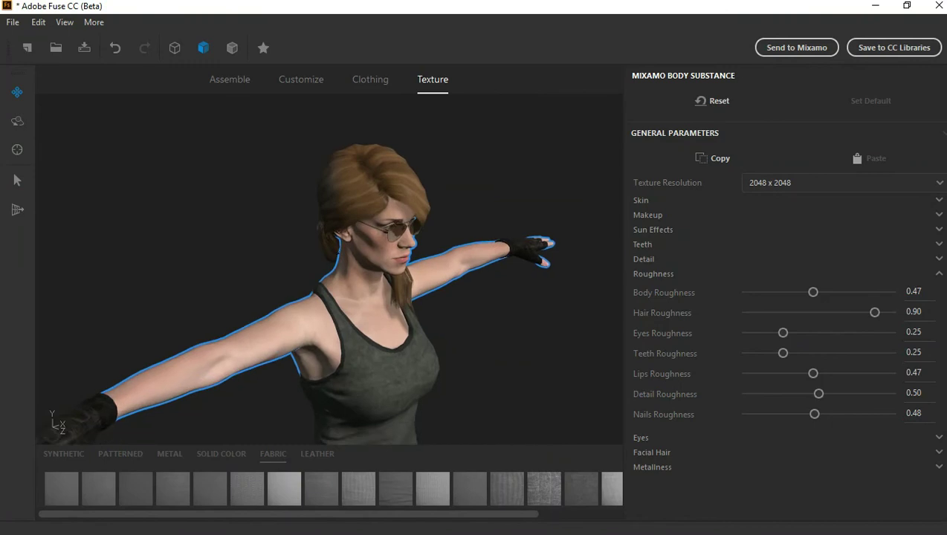
scroll(327, 268, up, 3)
click(651, 303)
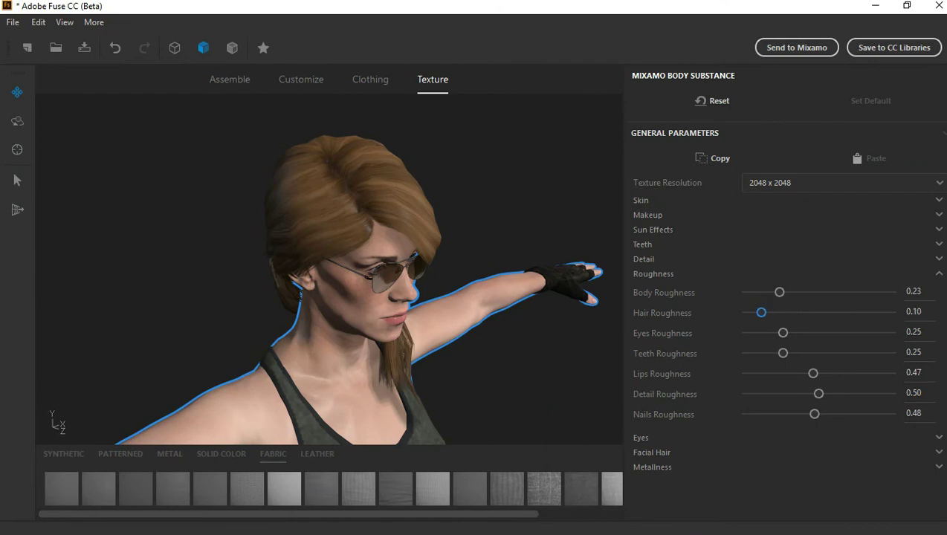
Raise Hair Roughness to 0.50 and collapse the roughness settings.
key(Escape)
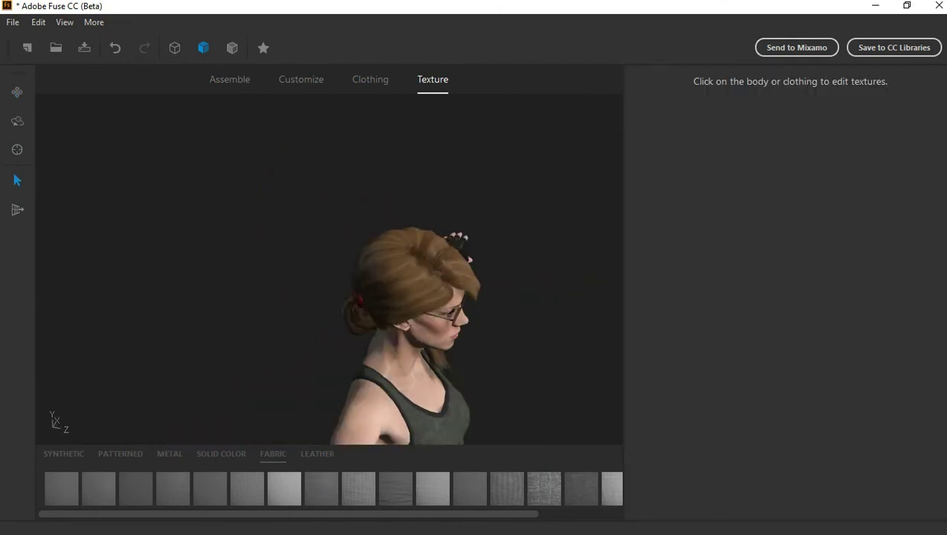
click(427, 305)
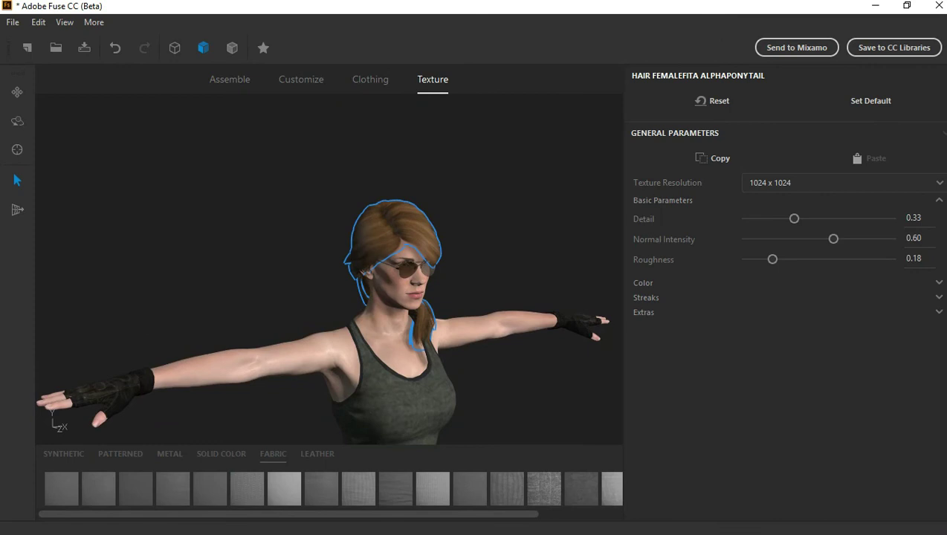
click(401, 335)
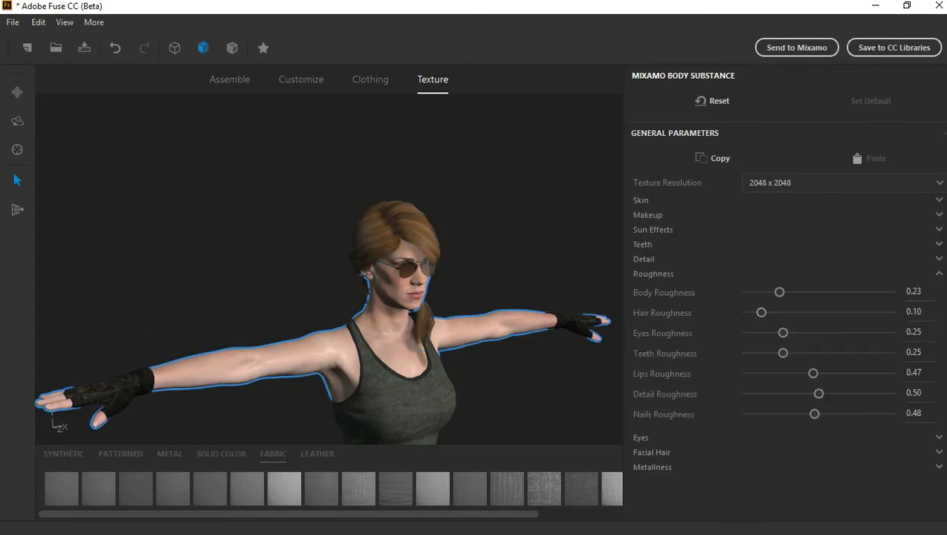
drag(789, 312, 818, 313)
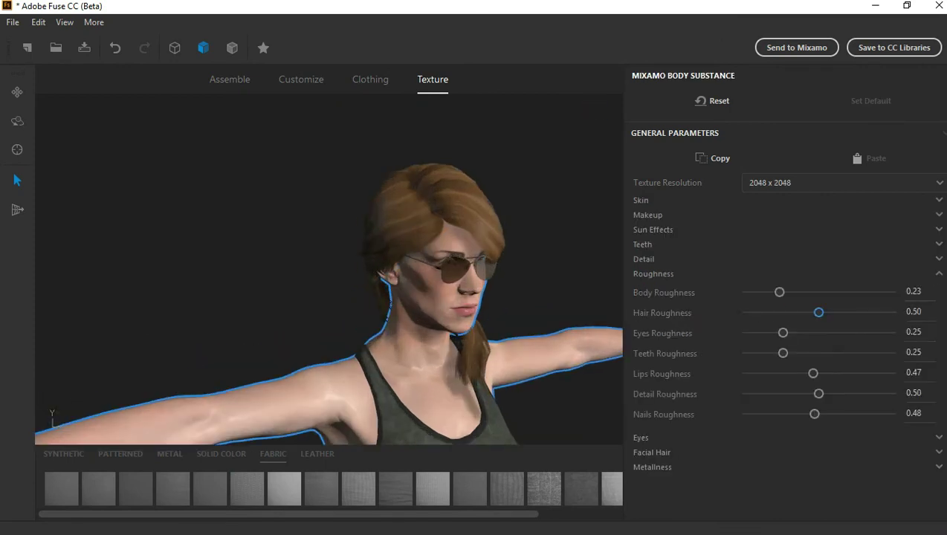
click(644, 259)
click(643, 259)
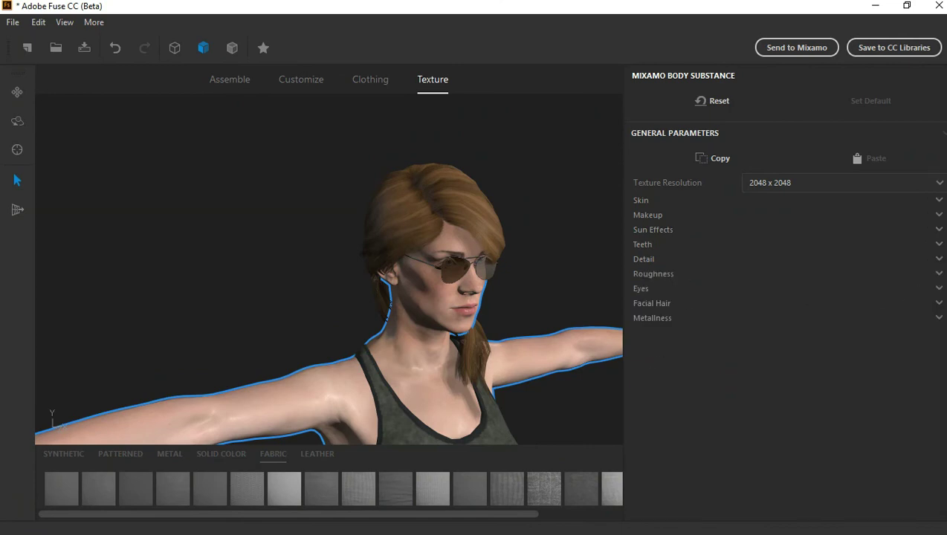
click(648, 214)
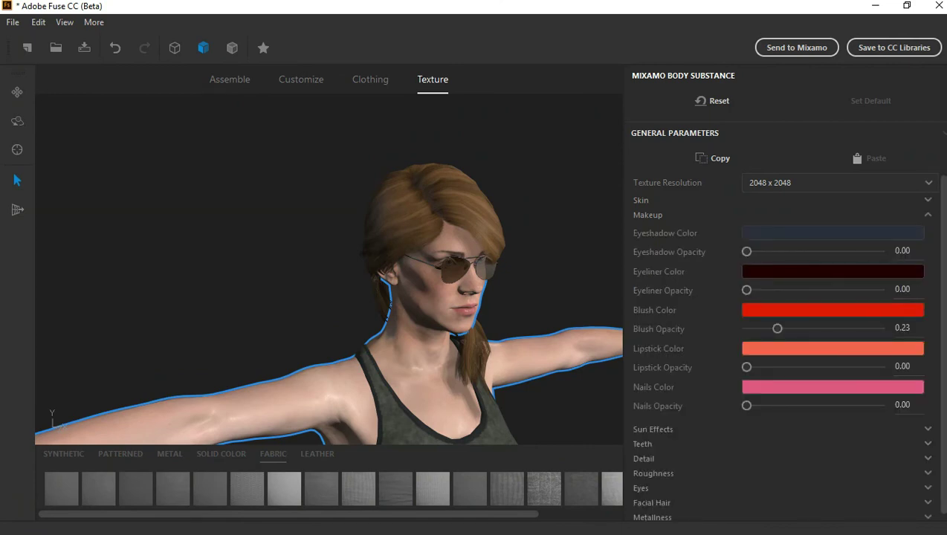
click(833, 348)
drag(323, 69, 758, 211)
click(715, 259)
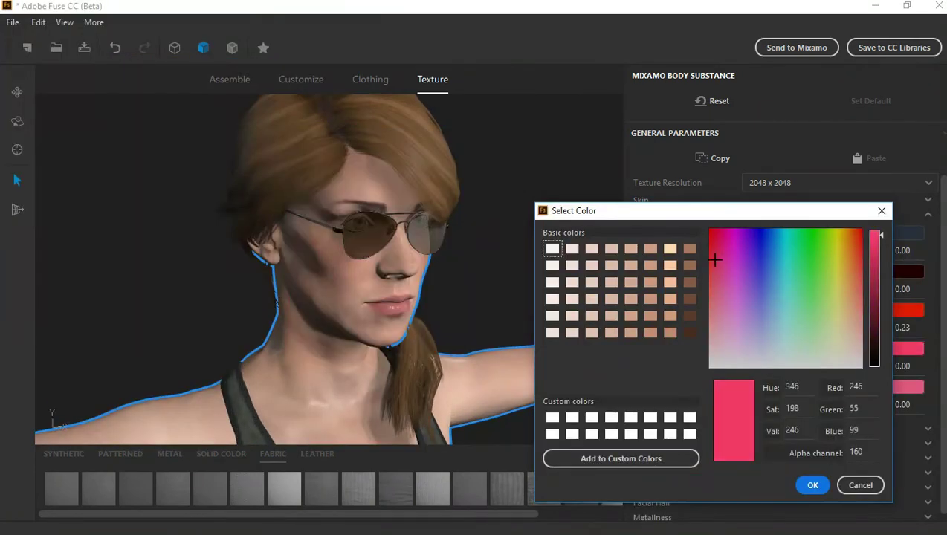
drag(715, 259, 710, 231)
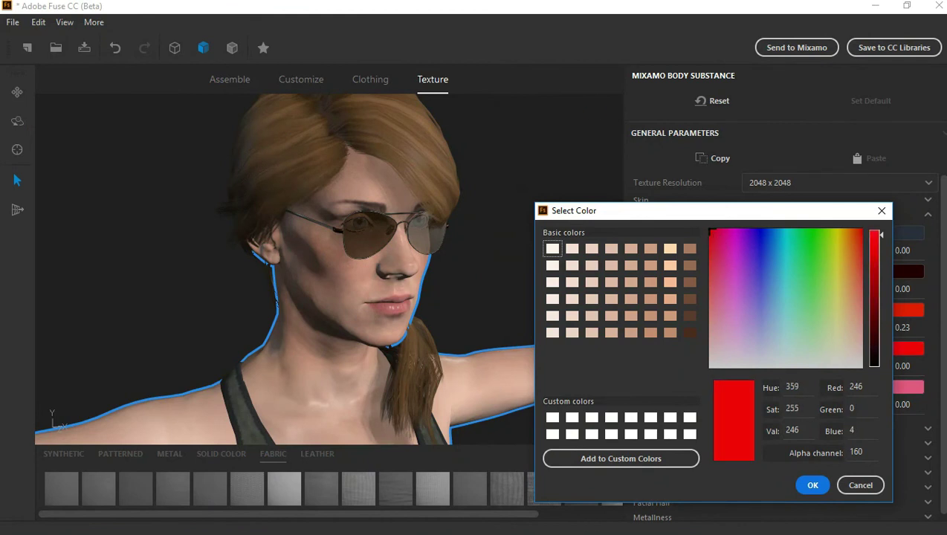
key(Return)
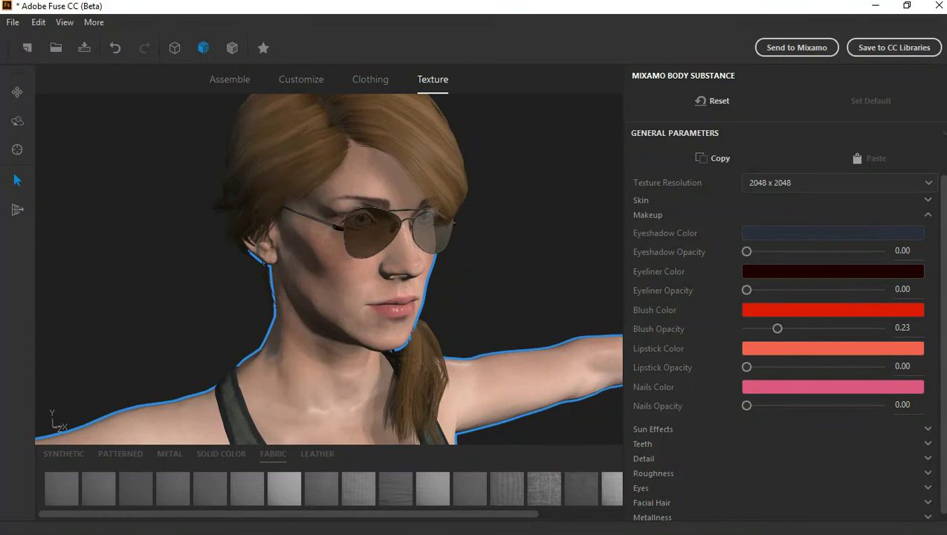
click(652, 429)
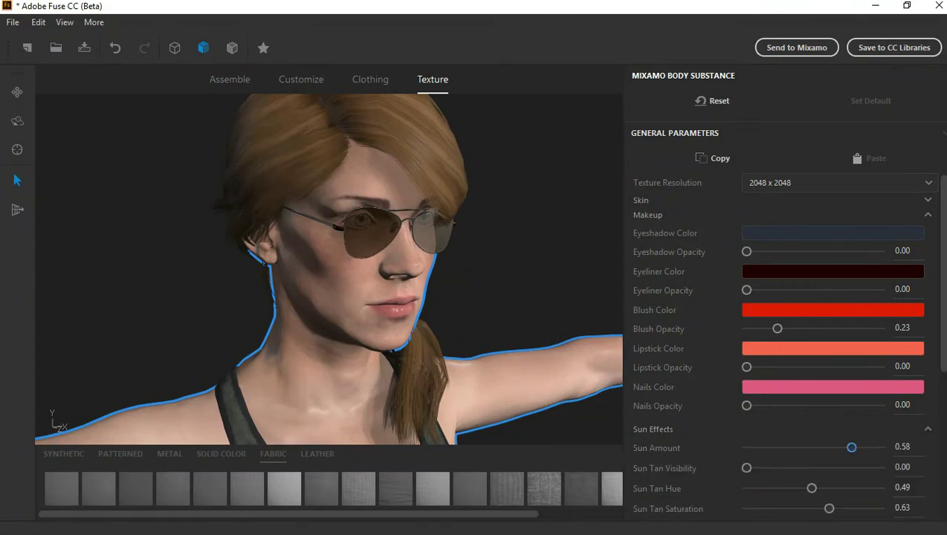
click(652, 428)
click(644, 459)
scroll(781, 334, down, 3)
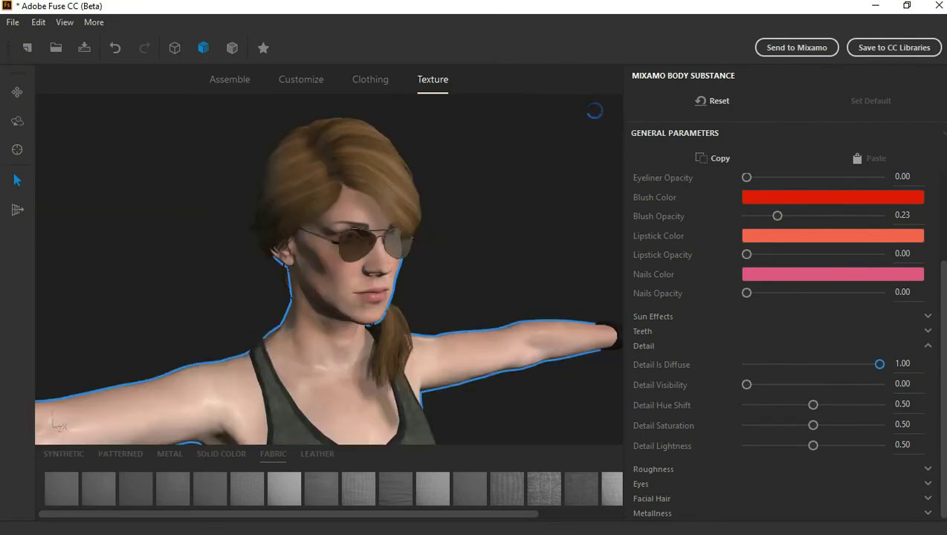
click(643, 345)
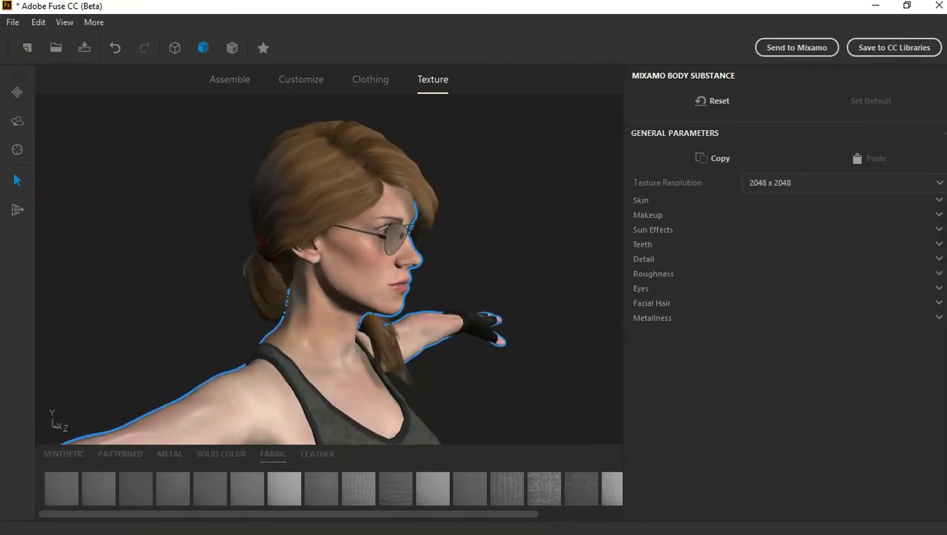
Keep Body Roughness at 0.33, then deselect and zoom in on the character's face.
click(653, 274)
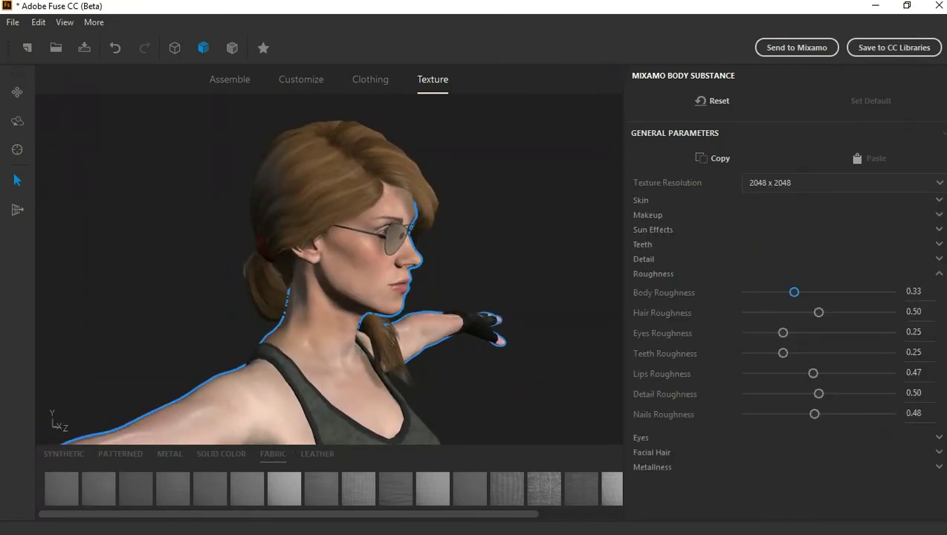
key(Escape)
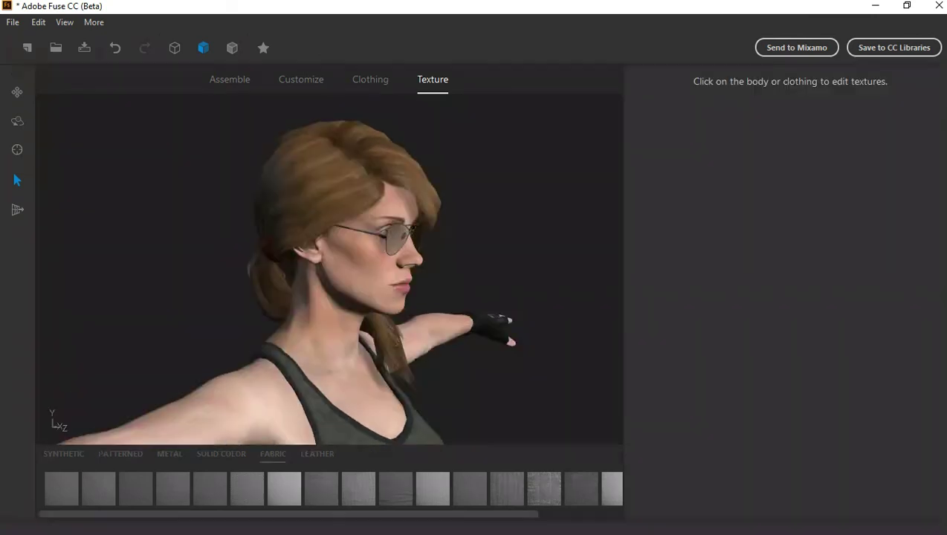
click(357, 327)
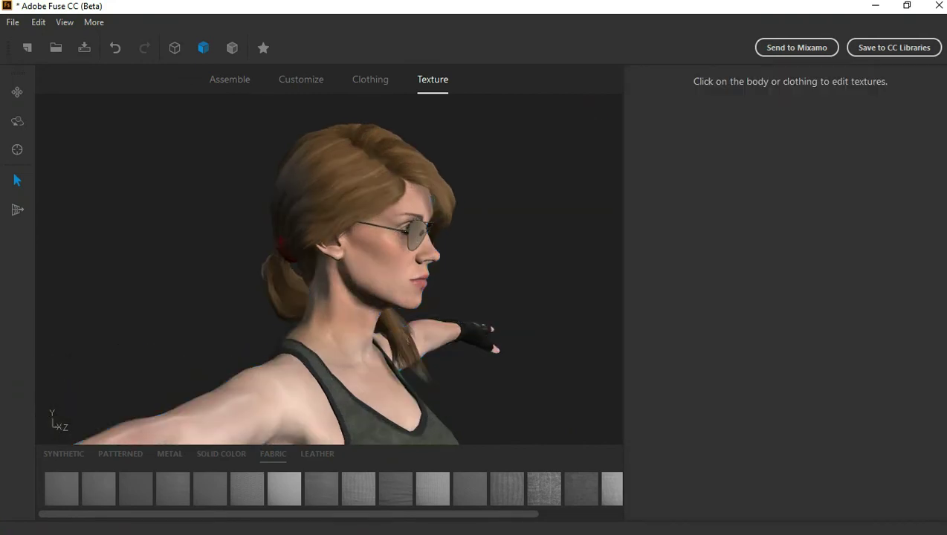
drag(493, 344, 567, 310)
click(335, 357)
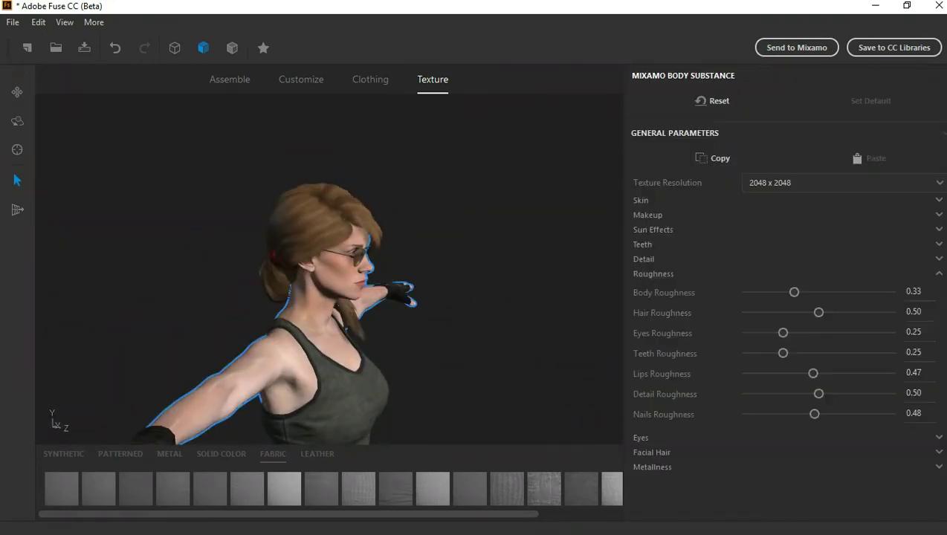
key(Escape)
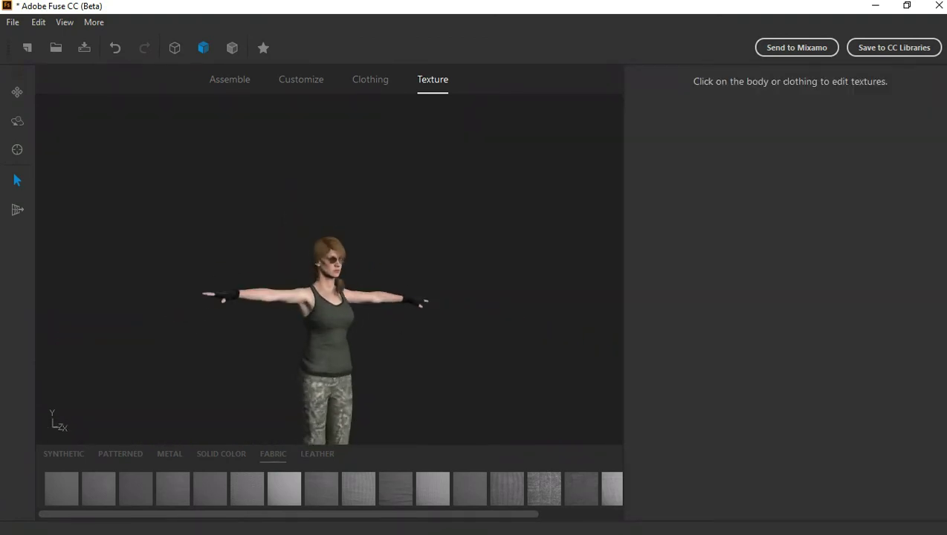
scroll(328, 269, up, 5)
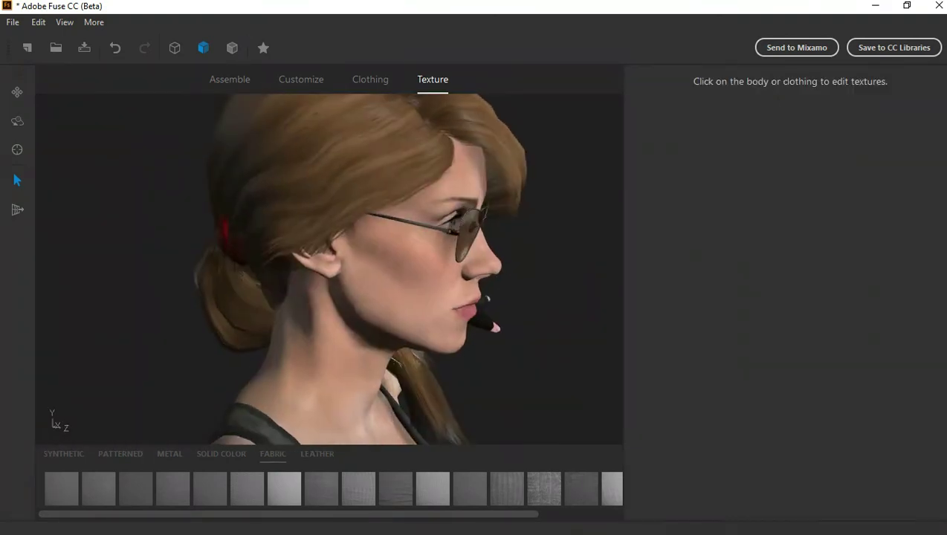
Delete the sunglasses, then select the Athletic Racerback Tank to edit its texture.
click(440, 221)
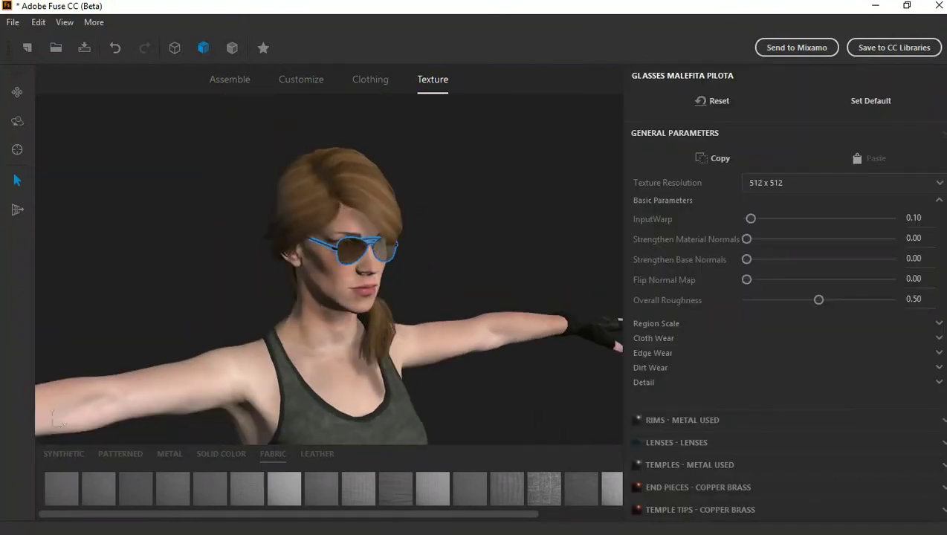
key(Delete)
scroll(329, 270, down, 5)
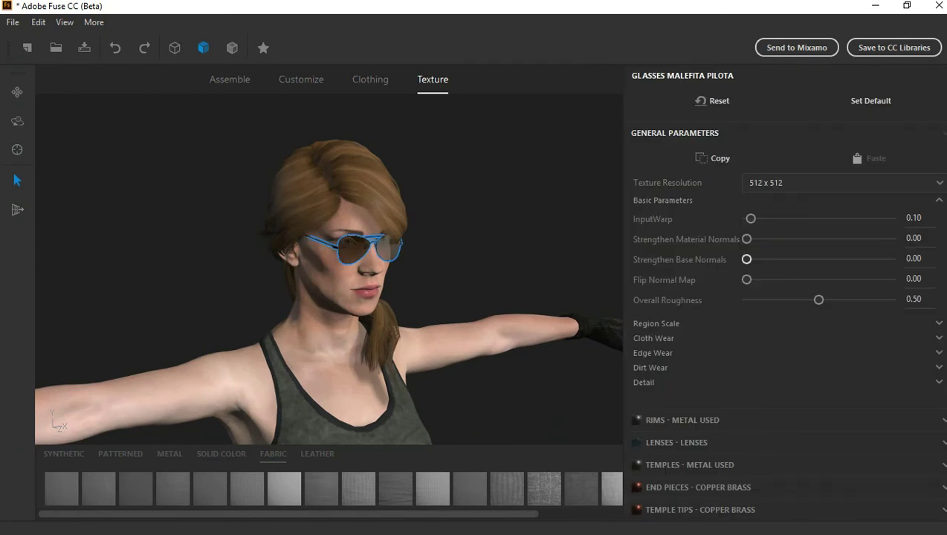
click(349, 394)
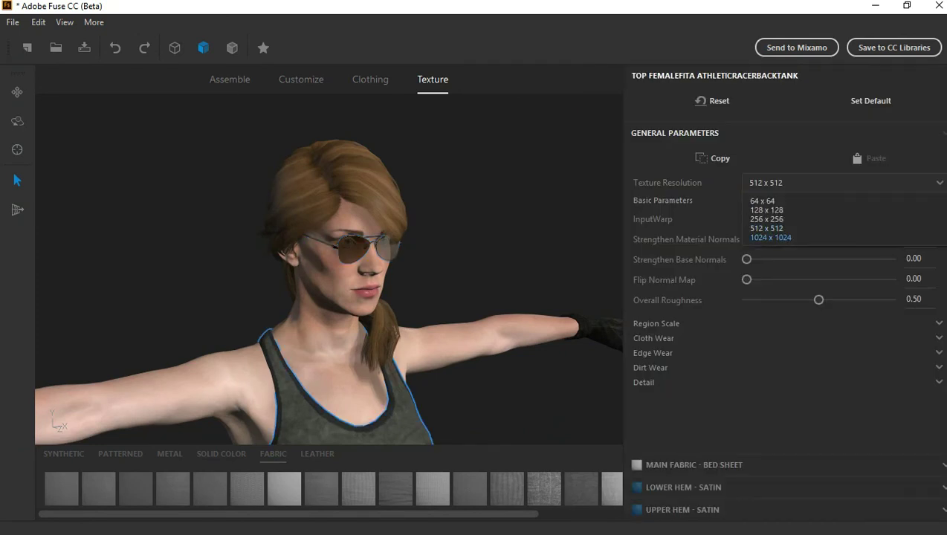